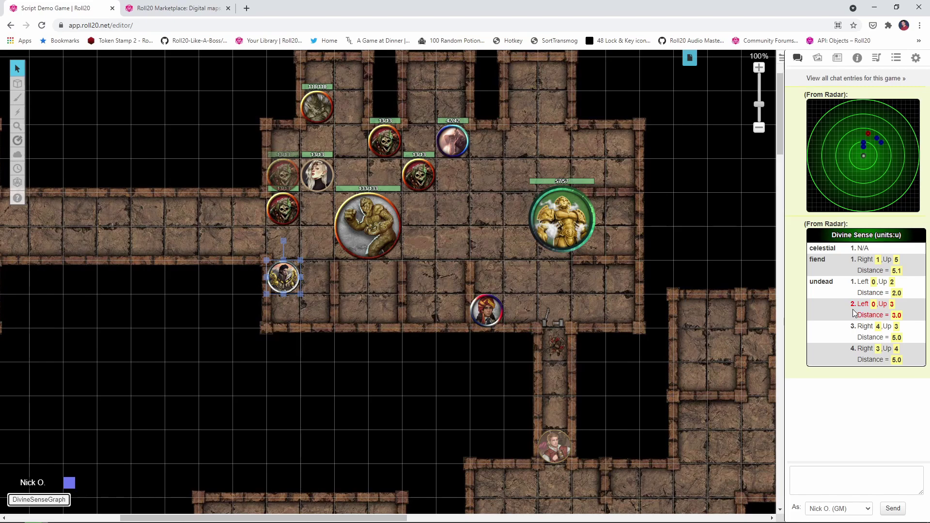
Step: Read the forum post on the !Radar script, covering its summary, uses, GitHub link and version history
{"action": "left_click", "coordinate": [282, 180]}
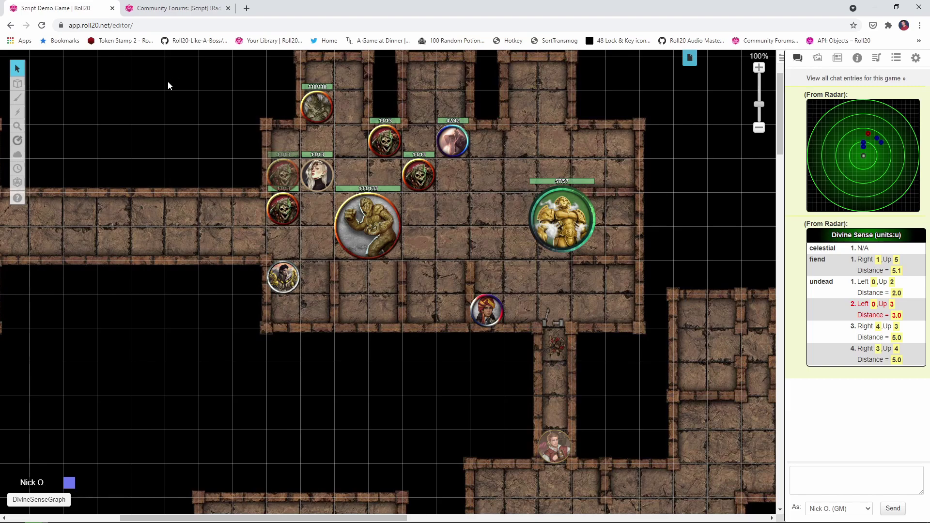
{"action": "left_click", "coordinate": [188, 12]}
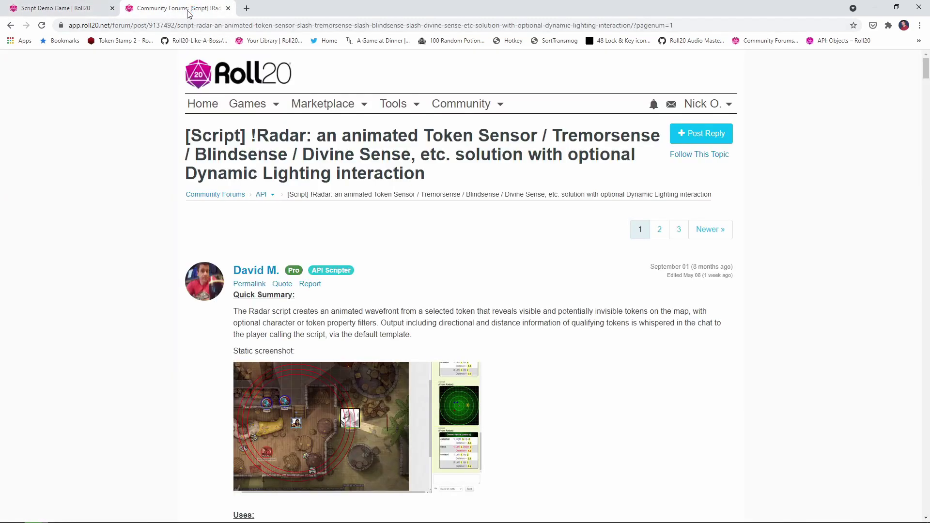
{"action": "scroll", "coordinate": [140, 119], "scroll_direction": "down", "scroll_amount": 3}
{"action": "scroll", "coordinate": [140, 119], "scroll_direction": "down", "scroll_amount": 3}
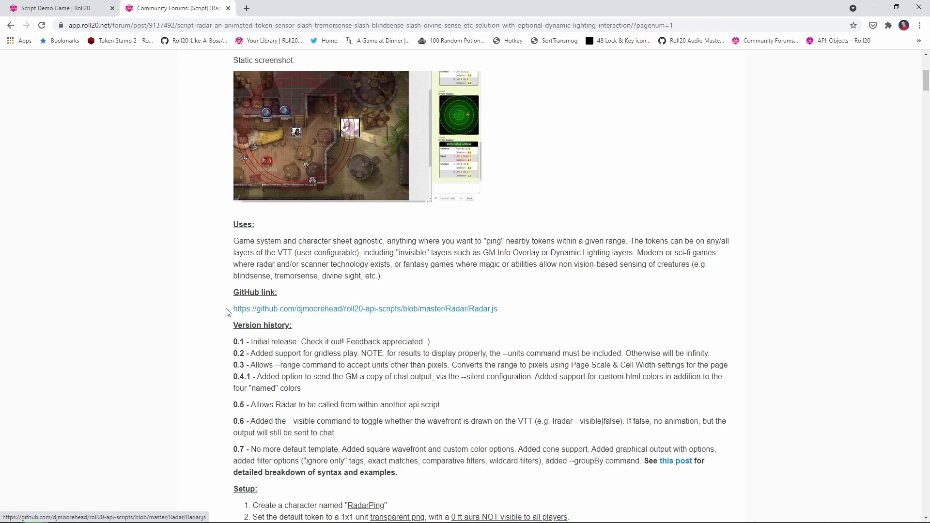
{"action": "scroll", "coordinate": [187, 306], "scroll_direction": "up", "scroll_amount": 4}
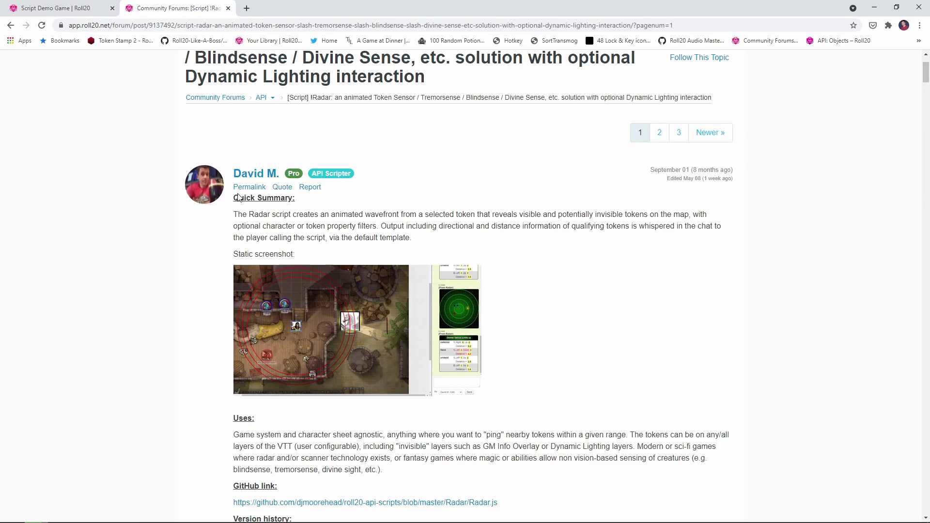
Step: Return to the game and open the RadarPing character's edit form from the journal
{"action": "left_click", "coordinate": [59, 7]}
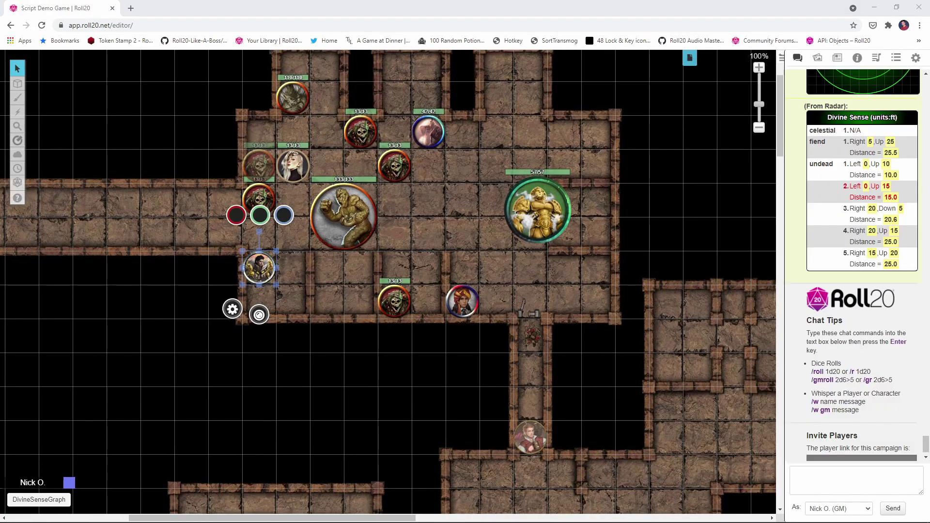
{"action": "left_click", "coordinate": [837, 59]}
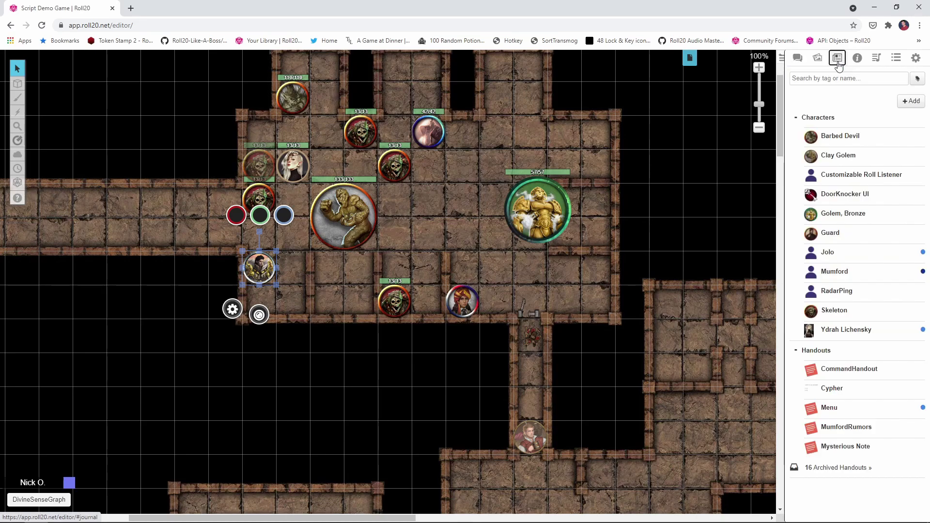
{"action": "left_click", "coordinate": [833, 292]}
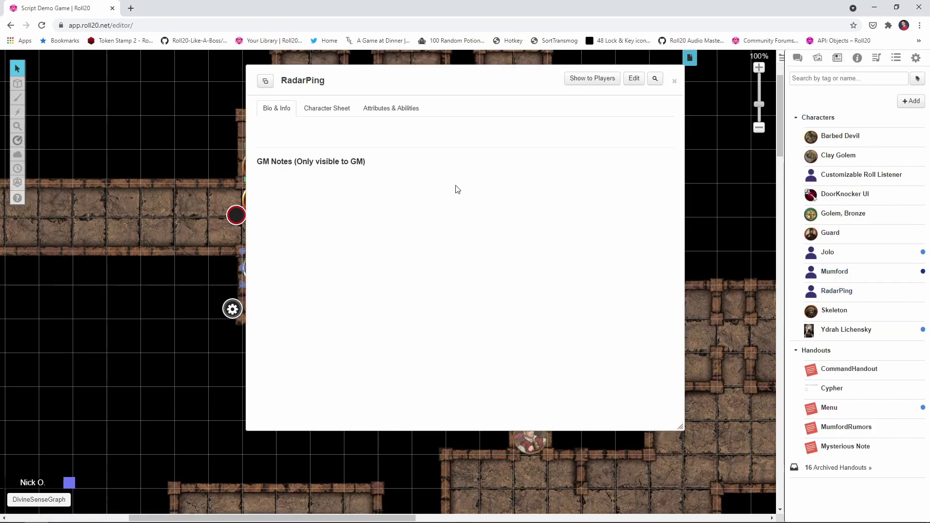
{"action": "left_click", "coordinate": [634, 78]}
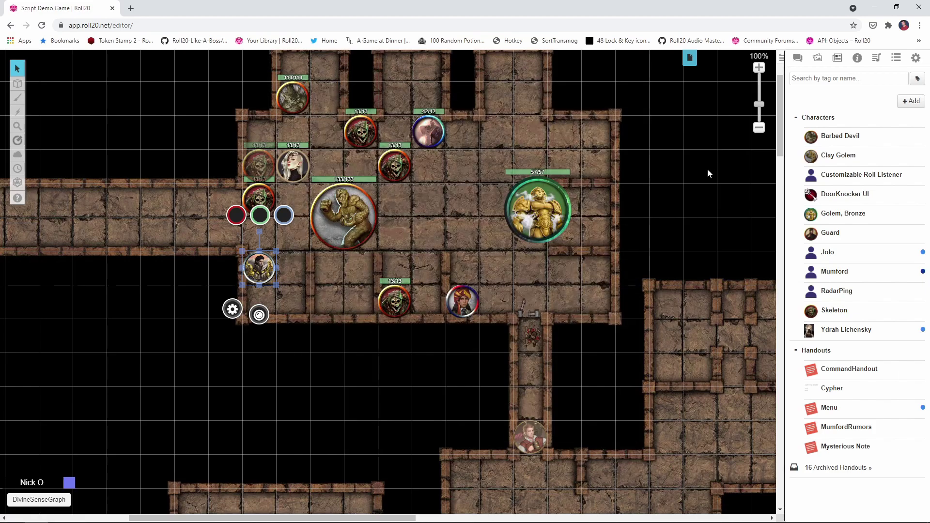
Step: Search the personal art library for "transparent" and place transparent.png on the map just above the large golden token
{"action": "left_click", "coordinate": [817, 58]}
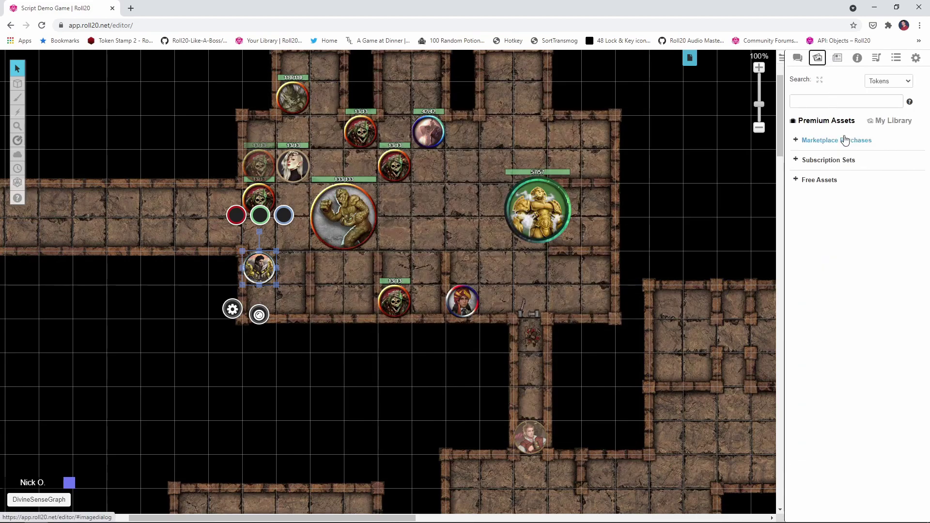
{"action": "left_click", "coordinate": [893, 121]}
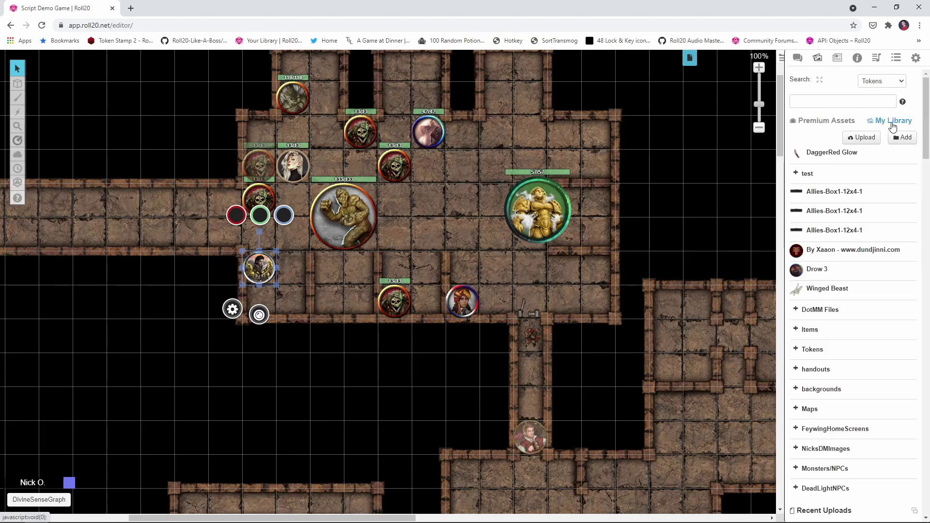
{"action": "left_click", "coordinate": [830, 102]}
{"action": "type", "text": "ranspa"}
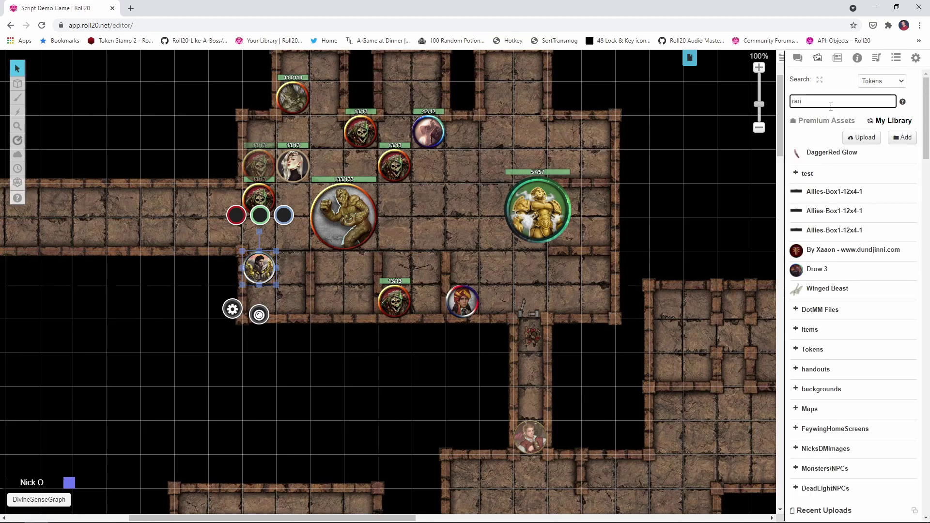
{"action": "key", "text": "BackSpace"}
{"action": "key", "text": "BackSpace"}
{"action": "key", "text": "BackSpace"}
{"action": "type", "text": "transparent"}
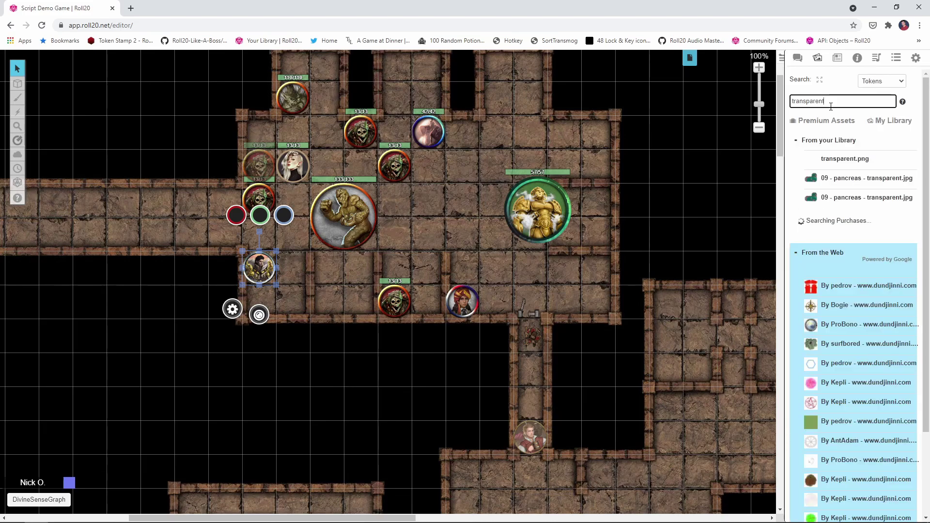
{"action": "left_click_drag", "start_coordinate": [834, 159], "coordinate": [535, 146]}
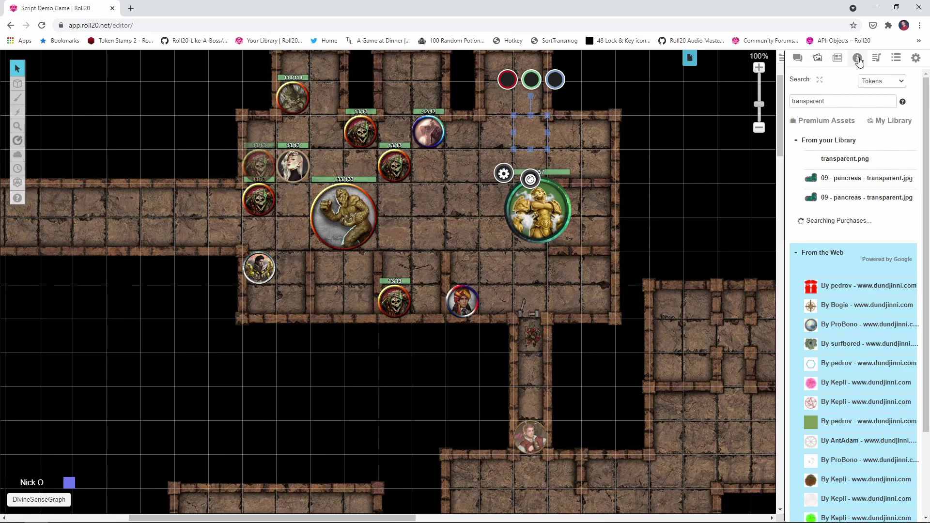
Step: Replace the RadarPing character's default token with the selected transparent token and save the character
{"action": "left_click", "coordinate": [837, 59]}
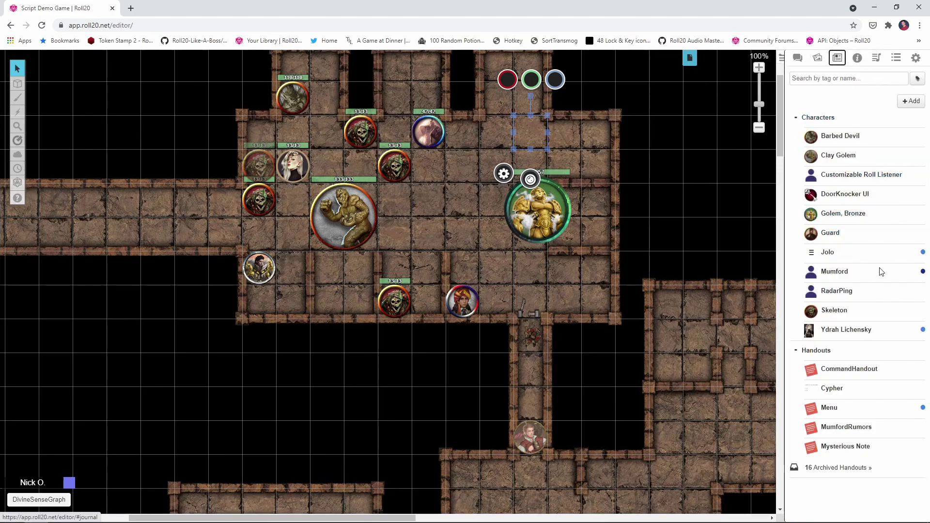
{"action": "left_click", "coordinate": [844, 291]}
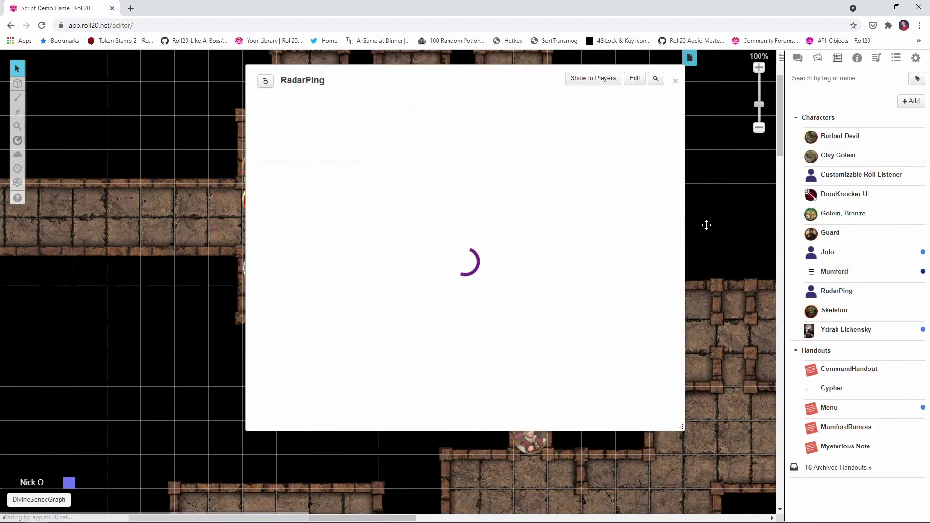
{"action": "left_click", "coordinate": [633, 78]}
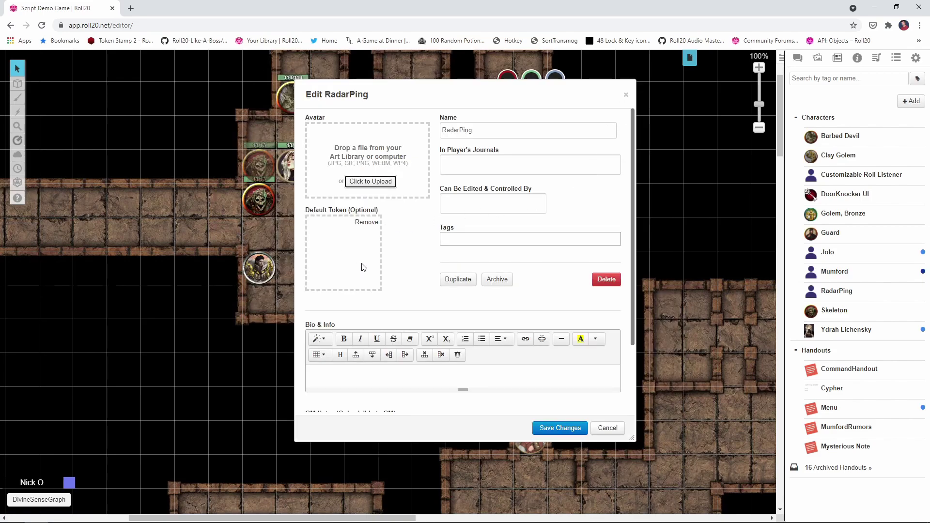
{"action": "left_click", "coordinate": [368, 222]}
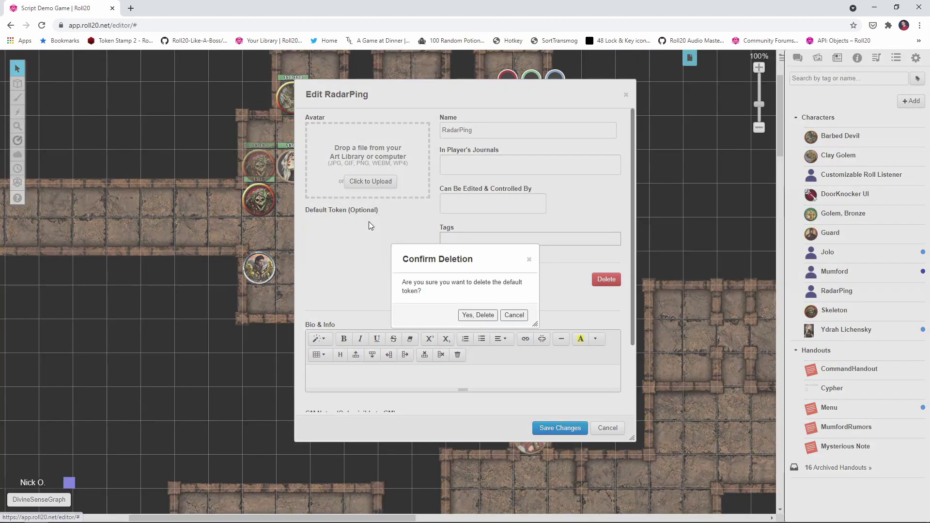
{"action": "left_click", "coordinate": [477, 315]}
{"action": "left_click", "coordinate": [347, 243]}
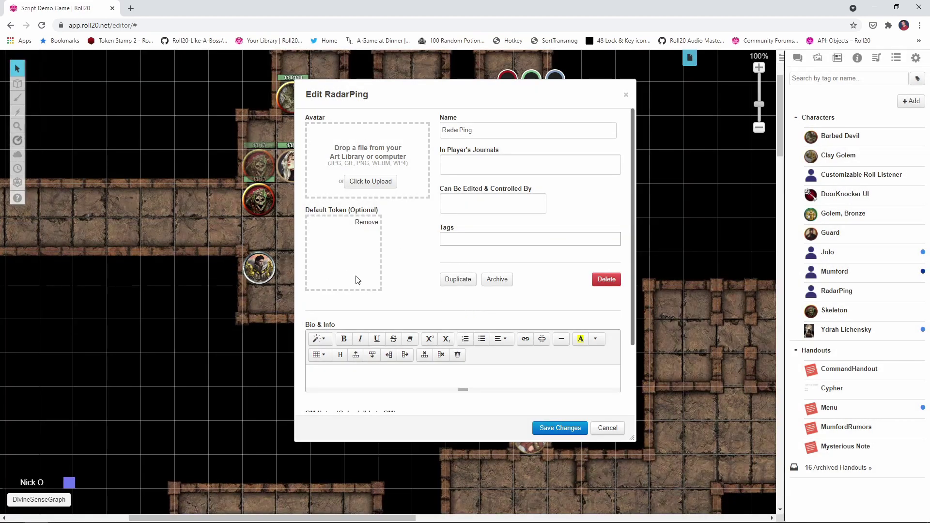
{"action": "left_click", "coordinate": [562, 427]}
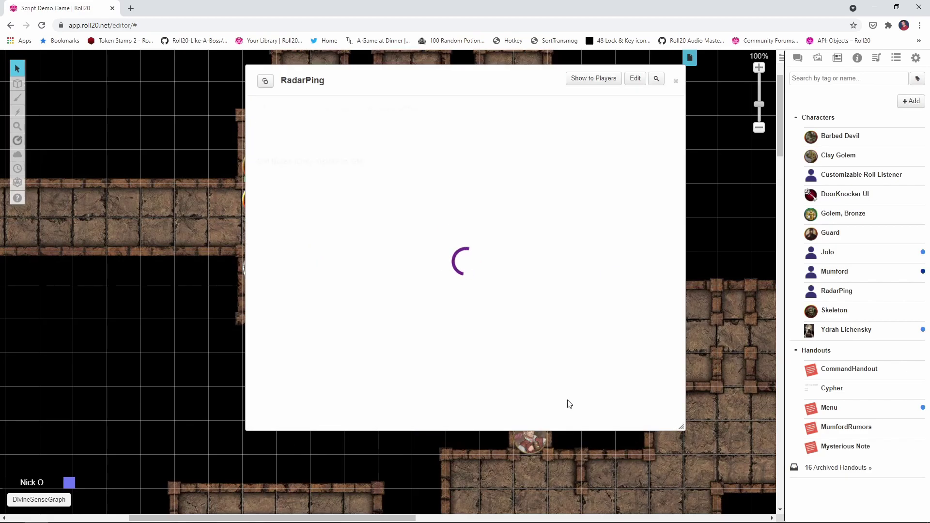
{"action": "left_click", "coordinate": [677, 81]}
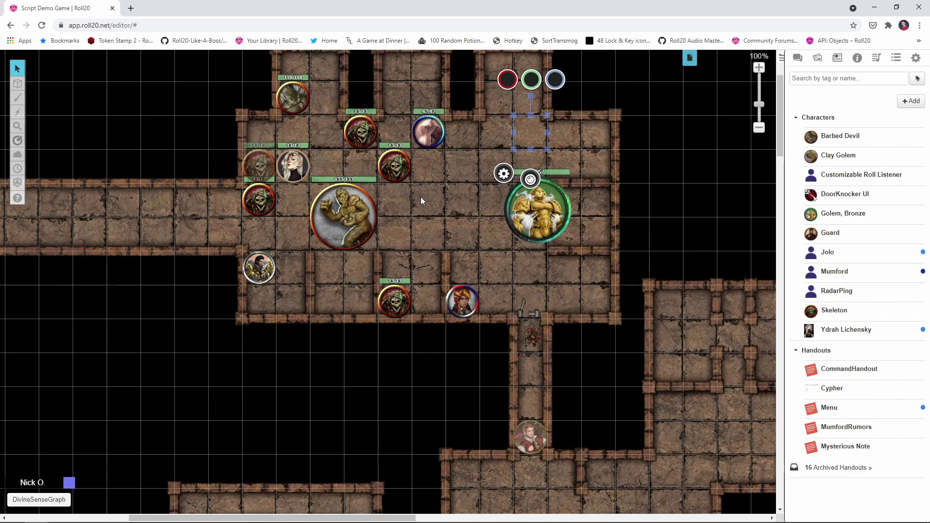
Step: Select the character token in the room's lower-left corner, and open the DivineSenseGraph macro with an enlarged actions area
{"action": "left_click", "coordinate": [534, 131]}
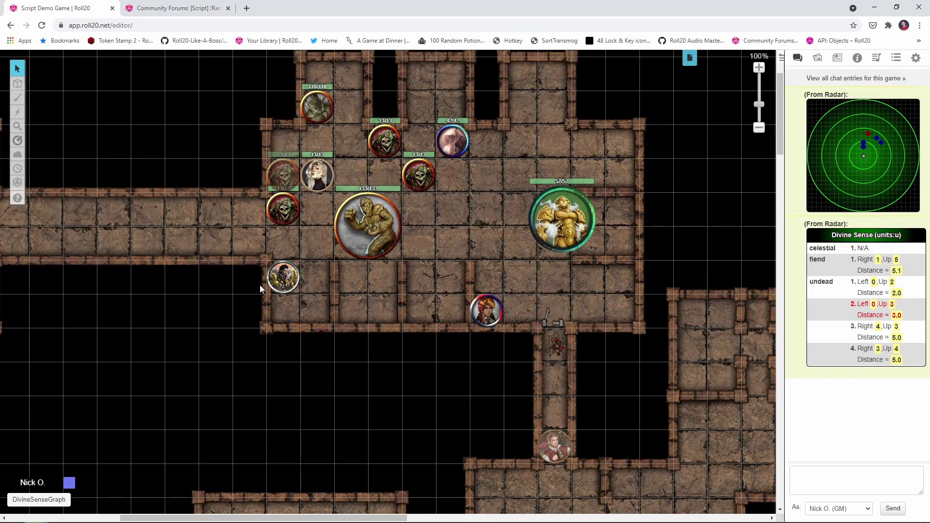
{"action": "left_click", "coordinate": [291, 285]}
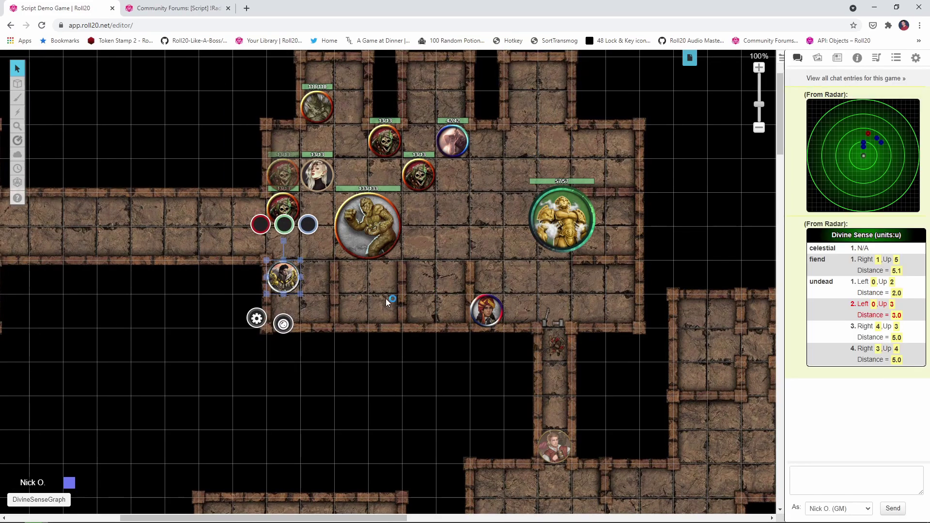
{"action": "left_click", "coordinate": [895, 58]}
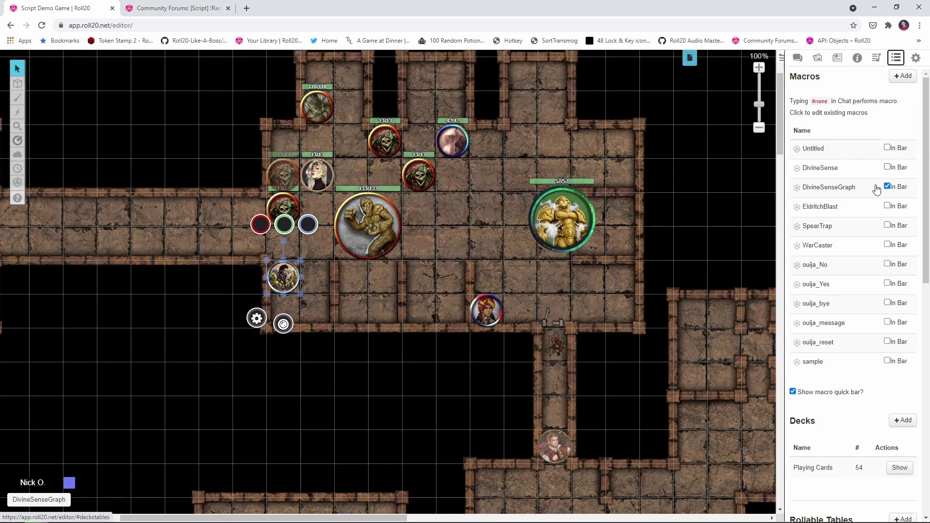
{"action": "left_click", "coordinate": [822, 187]}
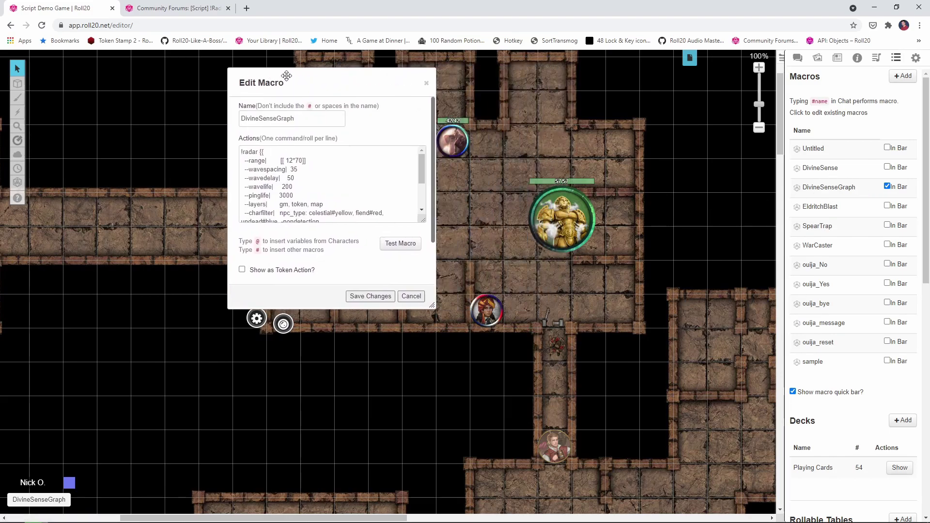
{"action": "left_click_drag", "start_coordinate": [497, 223], "coordinate": [501, 322]}
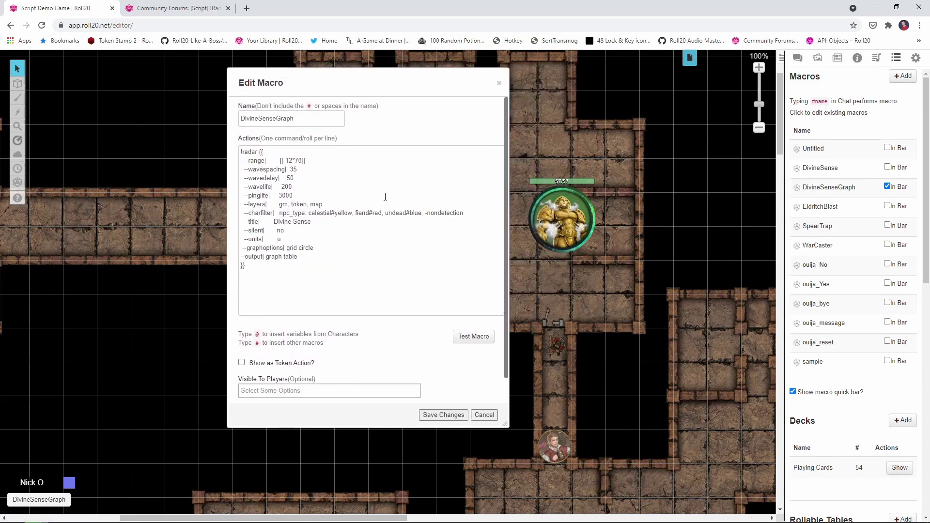
Step: Examine the macro's opening !radar line and its range expression
{"action": "left_click", "coordinate": [272, 152]}
{"action": "left_click_drag", "start_coordinate": [271, 152], "coordinate": [241, 152]}
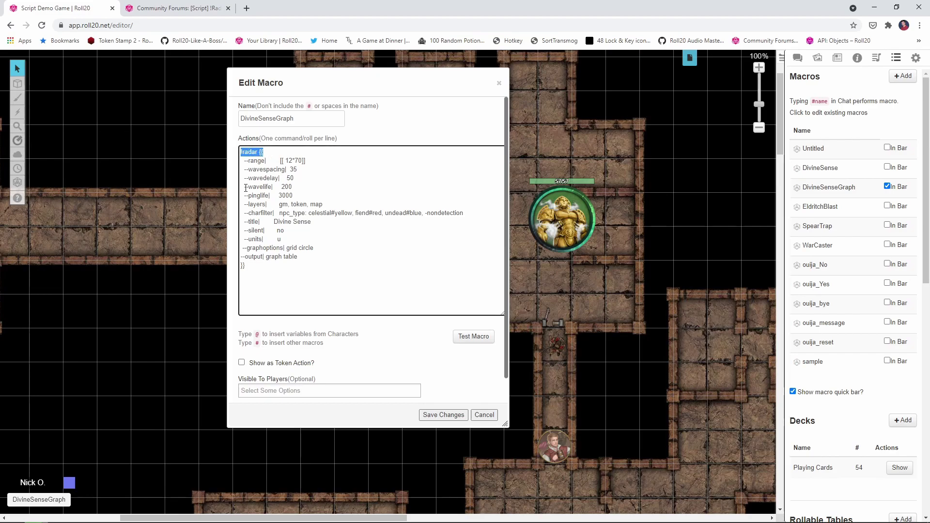
{"action": "left_click", "coordinate": [269, 154]}
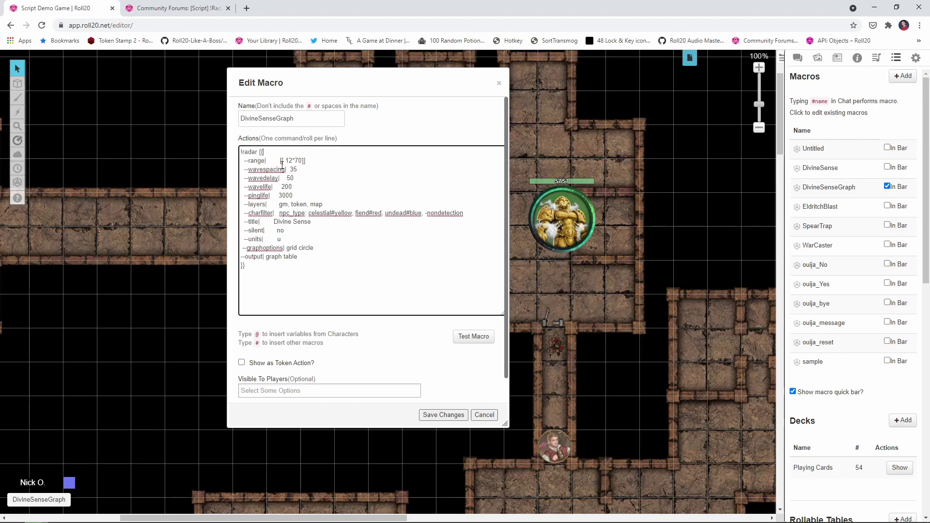
{"action": "key", "text": "Right"}
{"action": "key", "text": "Right"}
{"action": "key", "text": "End"}
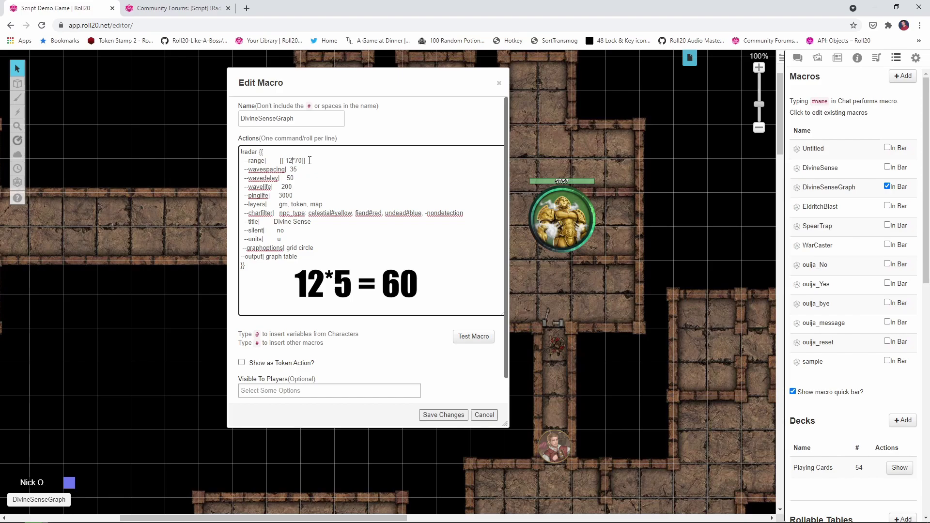
Step: Replace the macro's range expression with 30 ft
{"action": "left_click_drag", "start_coordinate": [308, 160], "coordinate": [277, 161]}
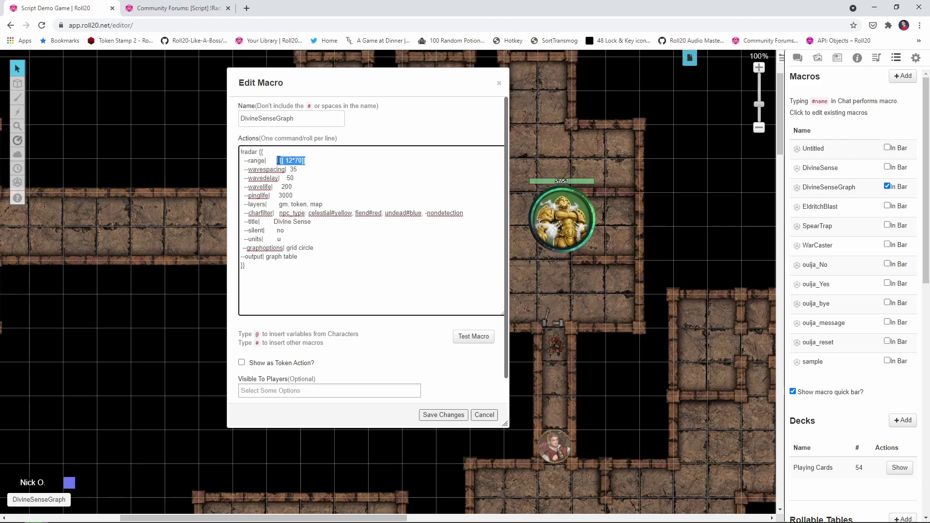
{"action": "type", "text": "30"}
{"action": "double_click", "coordinate": [281, 161]}
{"action": "type", "text": "30 ft"}
Step: Move the macro editor clear of the selected token and test the DivineSenseGraph macro
{"action": "double_click", "coordinate": [311, 177]}
{"action": "left_click_drag", "start_coordinate": [339, 76], "coordinate": [664, 110]}
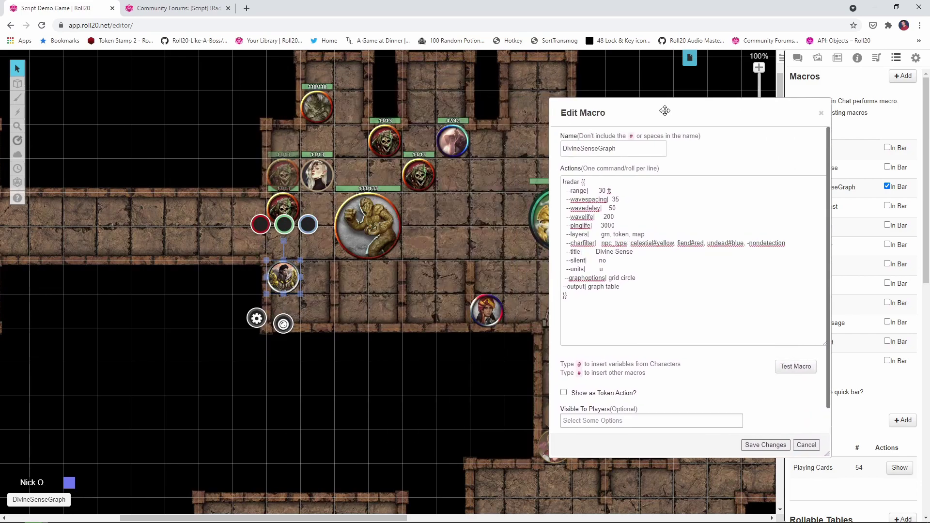
{"action": "left_click", "coordinate": [798, 367]}
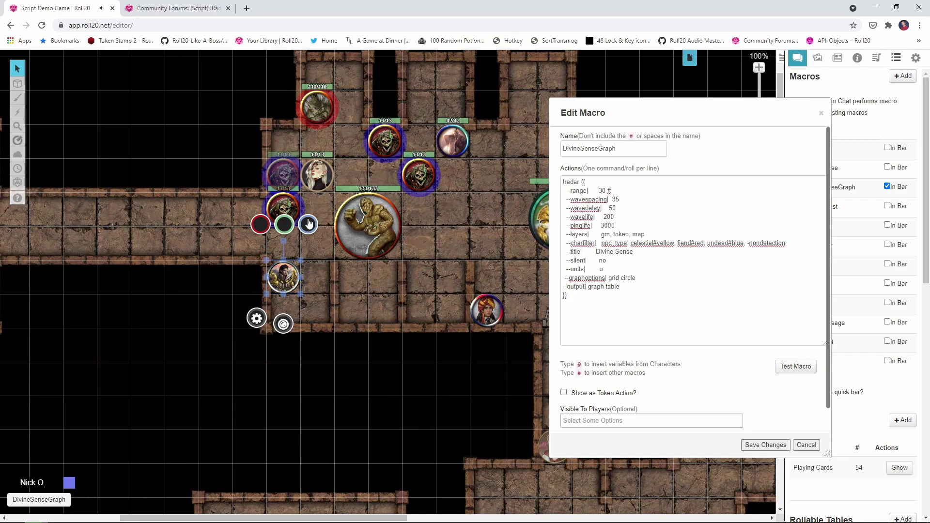
Step: Review the macro's wavespacing, wavedelay, wavelife, pinglife and layers settings, testing the macro once more along the way
{"action": "left_click", "coordinate": [632, 195]}
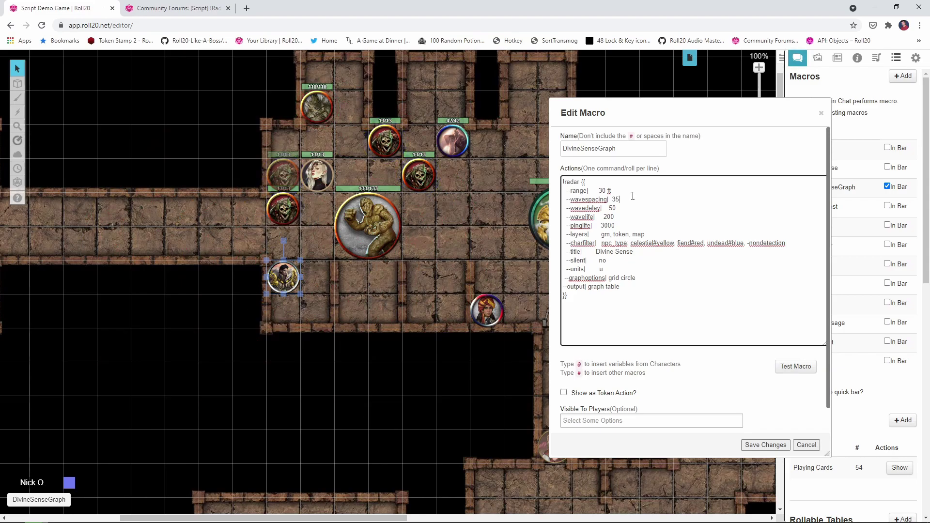
{"action": "key", "text": "Down"}
{"action": "key", "text": "Down"}
{"action": "left_click", "coordinate": [618, 224]}
{"action": "left_click", "coordinate": [790, 366]}
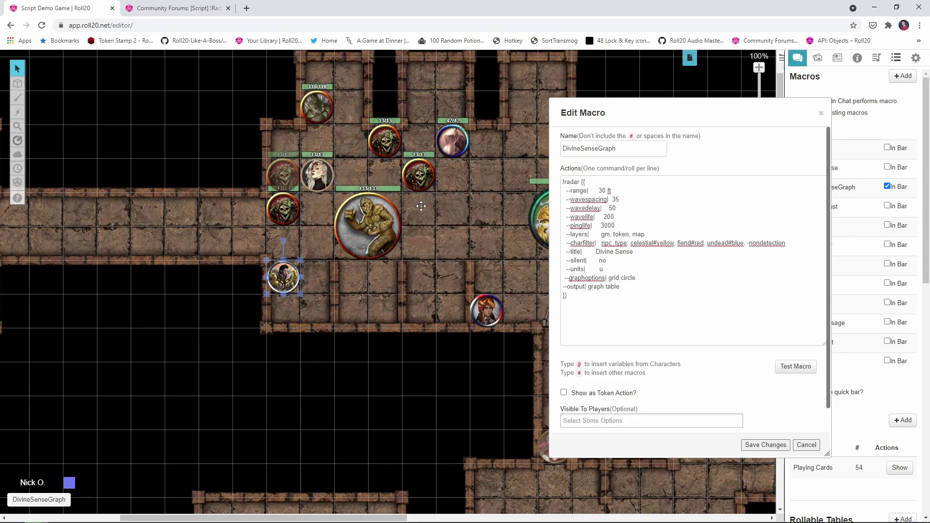
{"action": "left_click_drag", "start_coordinate": [615, 226], "coordinate": [589, 224]}
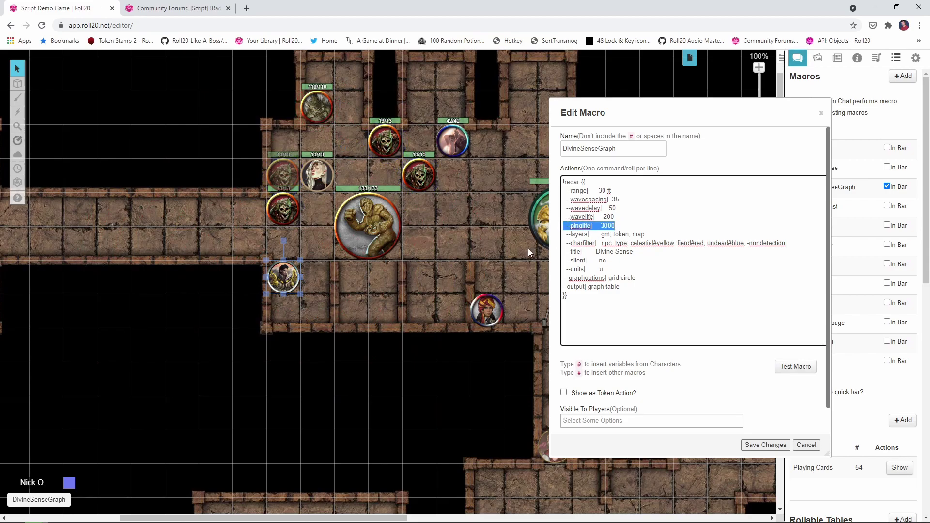
{"action": "double_click", "coordinate": [582, 235]}
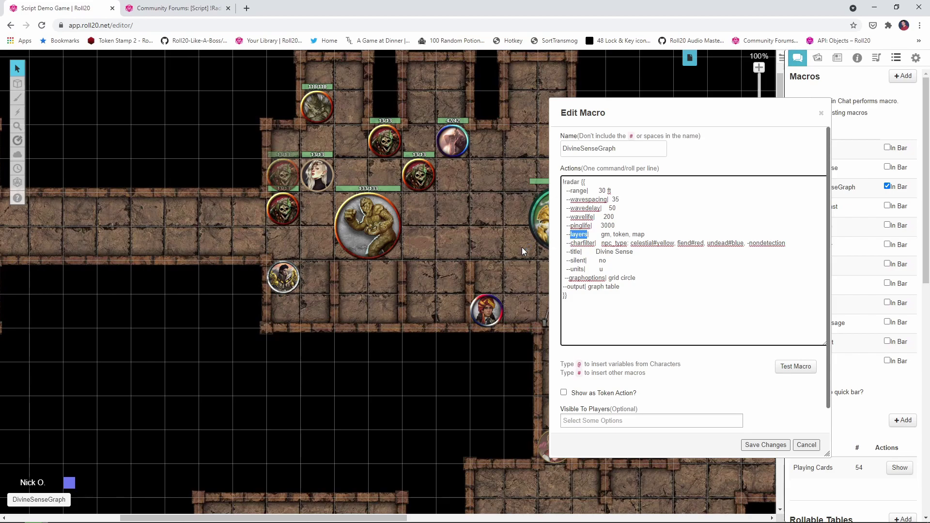
Step: Examine the macro's charfilter line and the npc_type attribute it filters on
{"action": "left_click", "coordinate": [604, 234]}
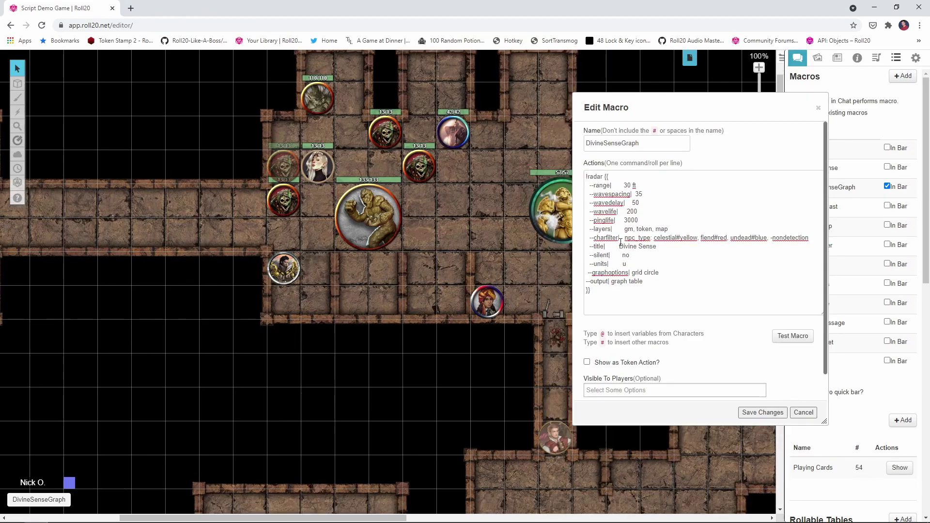
{"action": "left_click_drag", "start_coordinate": [620, 238], "coordinate": [584, 245]}
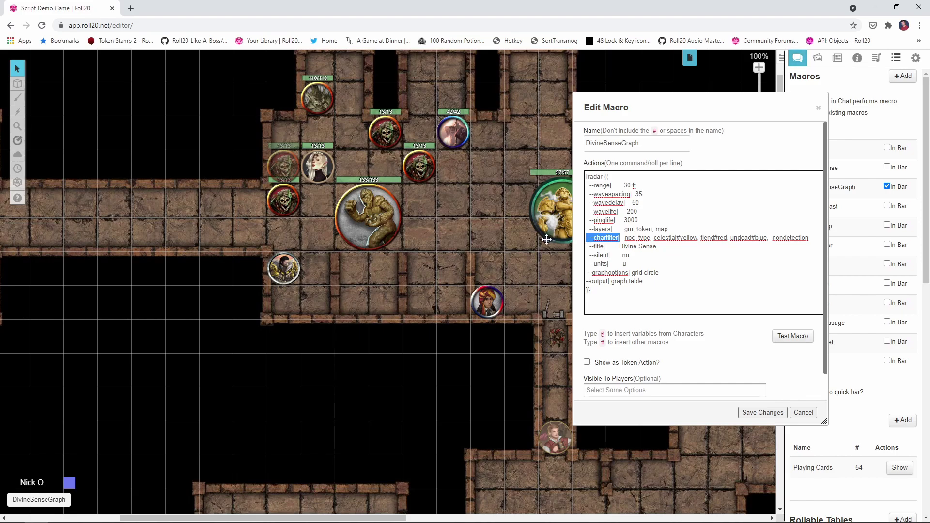
{"action": "left_click", "coordinate": [622, 241]}
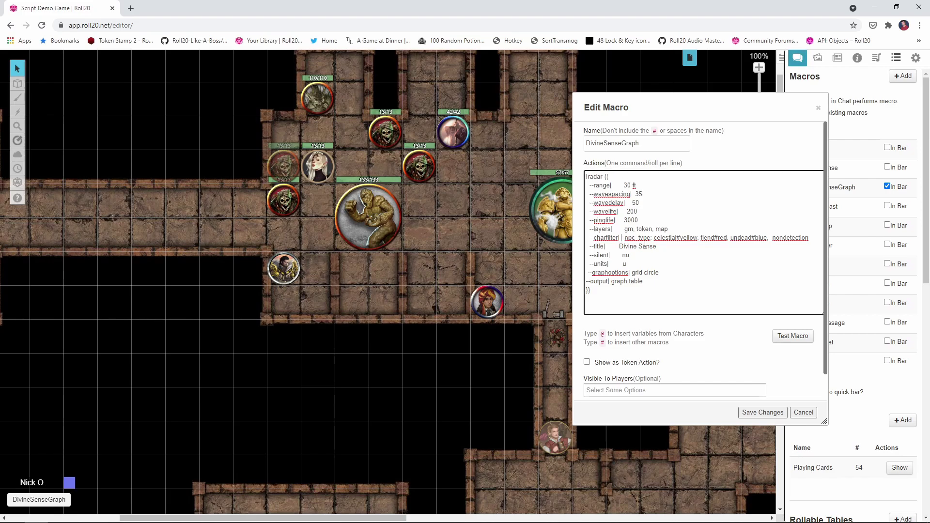
{"action": "left_click_drag", "start_coordinate": [650, 238], "coordinate": [623, 240]}
{"action": "left_click", "coordinate": [659, 242]}
Step: Open the sheet of the skeleton token above the origin character and inspect its npc_type attribute, closing the sheet when done
{"action": "left_click", "coordinate": [280, 210]}
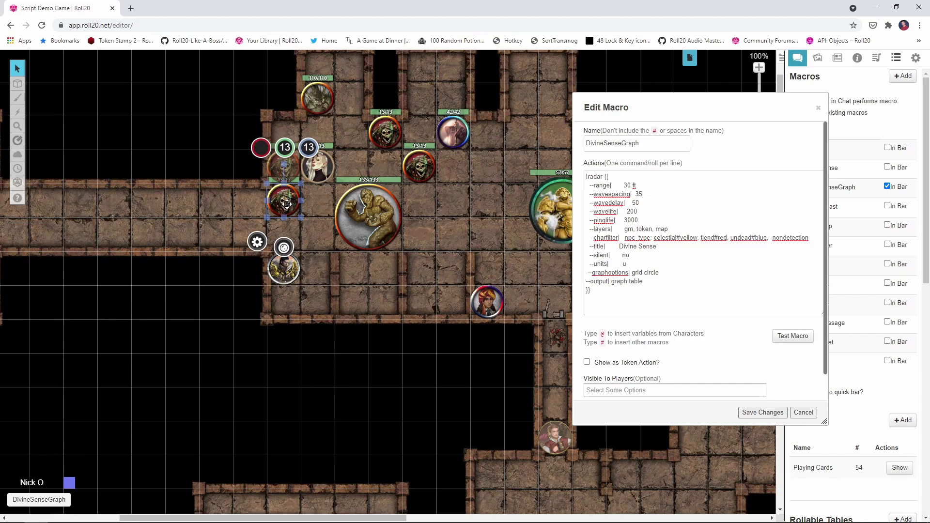
{"action": "double_click", "coordinate": [287, 204]}
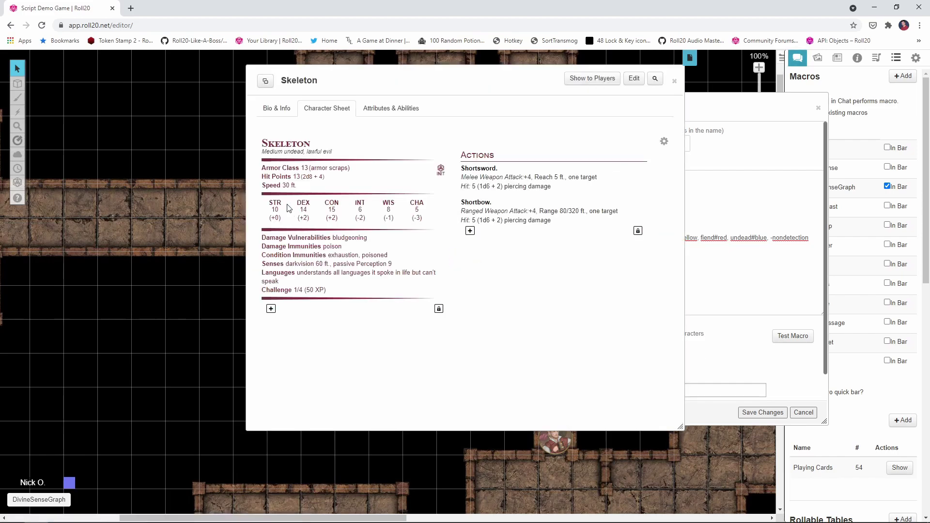
{"action": "left_click", "coordinate": [392, 113]}
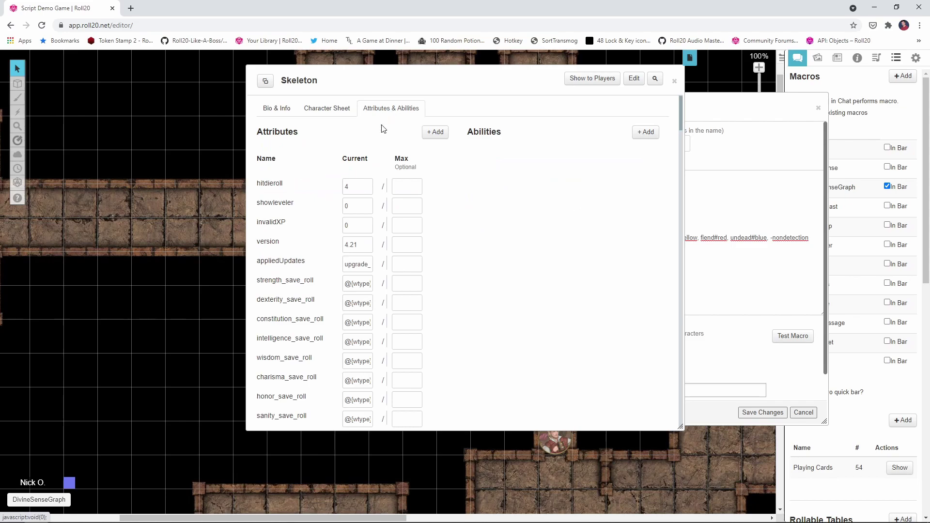
{"action": "scroll", "coordinate": [355, 189], "scroll_direction": "down", "scroll_amount": 4}
{"action": "scroll", "coordinate": [354, 190], "scroll_direction": "down", "scroll_amount": 10}
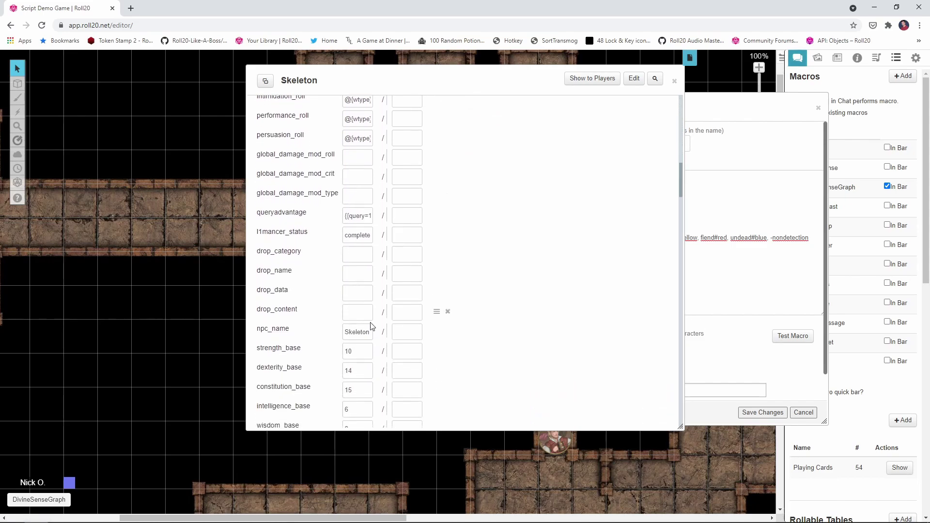
{"action": "scroll", "coordinate": [311, 318], "scroll_direction": "down", "scroll_amount": 3}
{"action": "scroll", "coordinate": [311, 317], "scroll_direction": "down", "scroll_amount": 5}
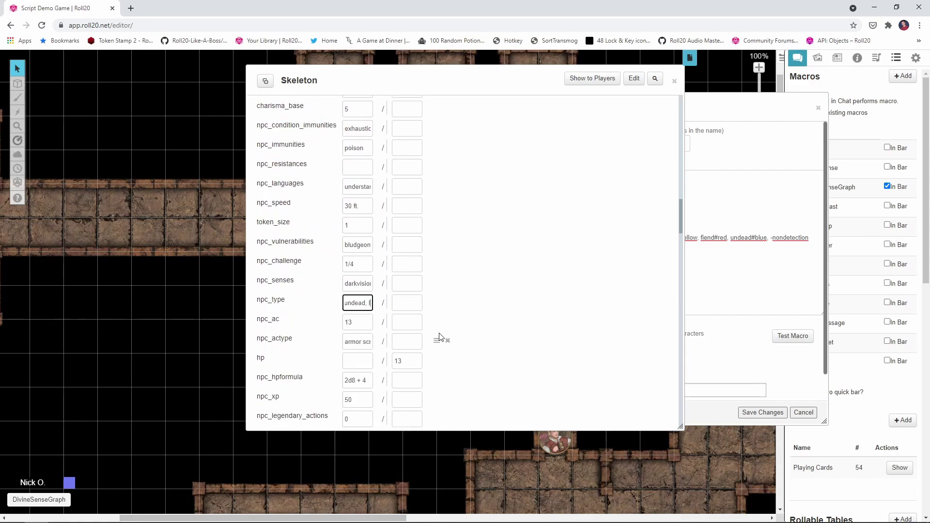
{"action": "key", "text": "Left"}
{"action": "key", "text": "Left"}
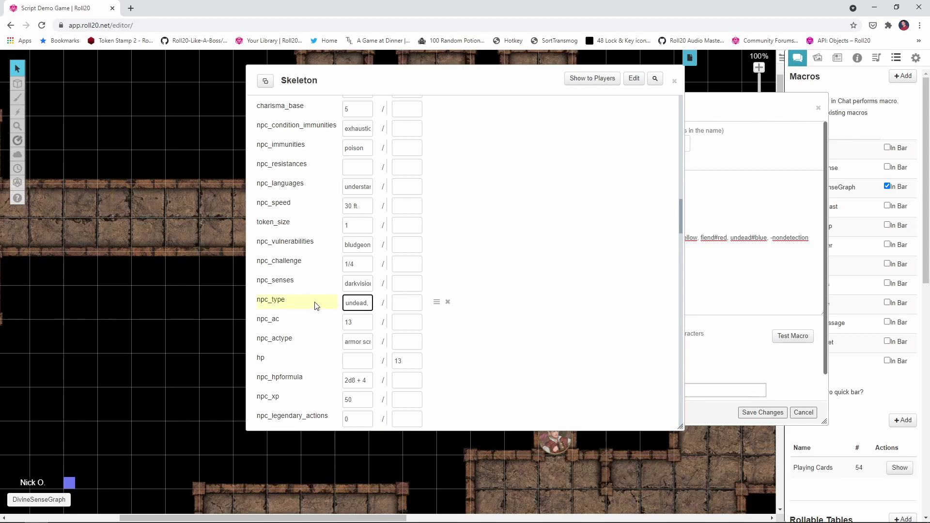
{"action": "left_click", "coordinate": [674, 81]}
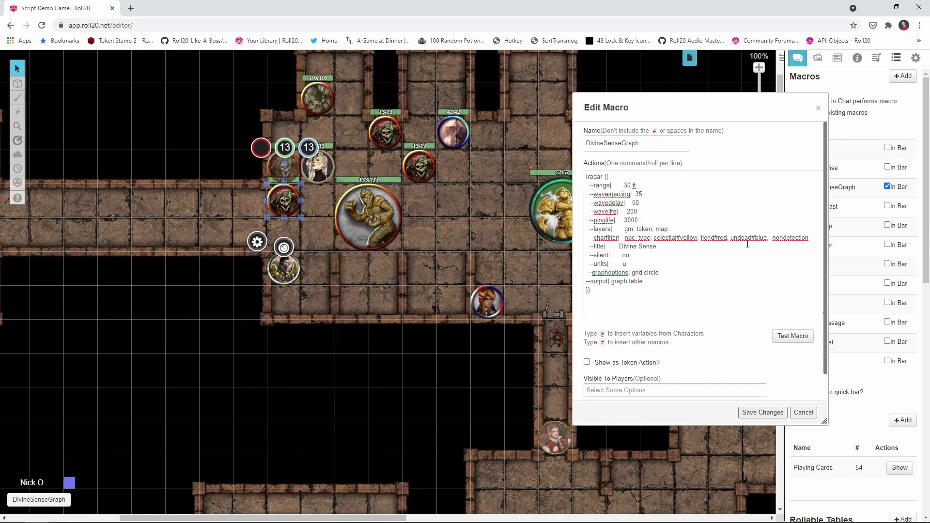
Step: Review the charfilter's celestial, fiend, undead and -nondetection terms and the title line, moving the macro editor clear of the sidebar
{"action": "left_click", "coordinate": [677, 247]}
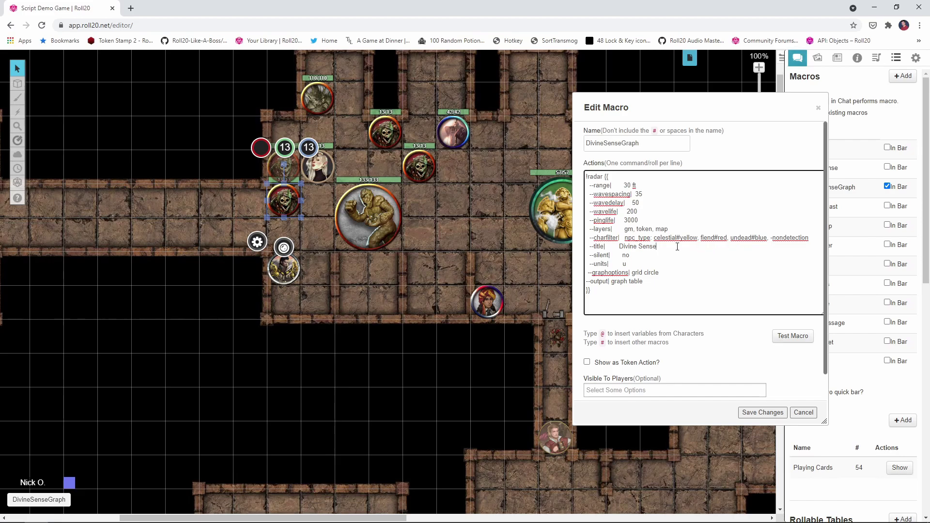
{"action": "left_click_drag", "start_coordinate": [675, 238], "coordinate": [698, 237]}
{"action": "left_click_drag", "start_coordinate": [714, 237], "coordinate": [767, 239]}
{"action": "left_click", "coordinate": [766, 255]}
{"action": "left_click", "coordinate": [773, 239]}
{"action": "left_click", "coordinate": [770, 240]}
{"action": "left_click_drag", "start_coordinate": [657, 246], "coordinate": [586, 246]}
{"action": "left_click_drag", "start_coordinate": [657, 100], "coordinate": [495, 91]}
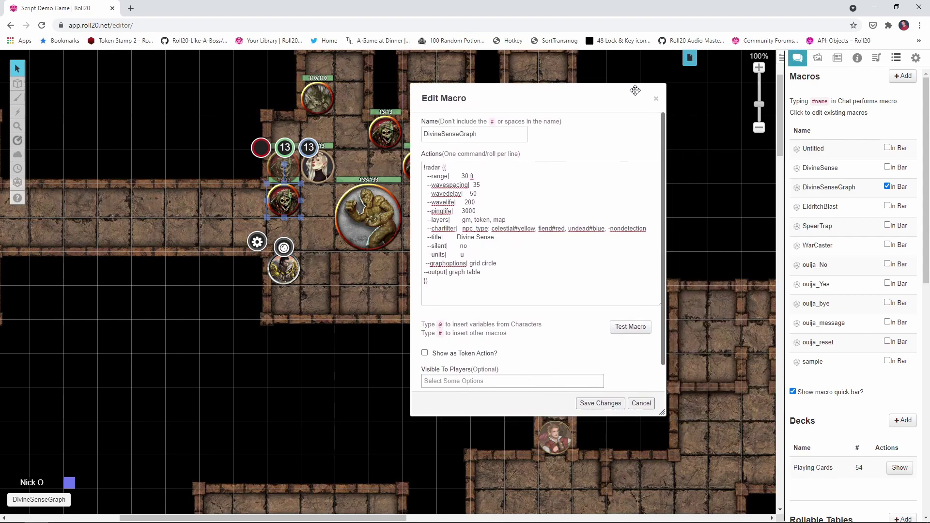
Step: Show the chat log, examine the macro's silent option and test the macro from the origin character's token
{"action": "left_click", "coordinate": [797, 59]}
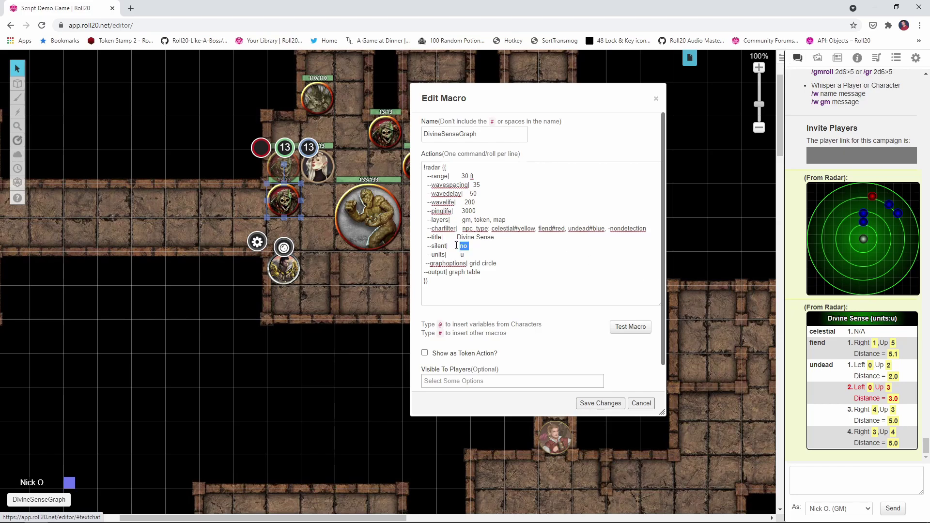
{"action": "left_click_drag", "start_coordinate": [467, 246], "coordinate": [424, 246]}
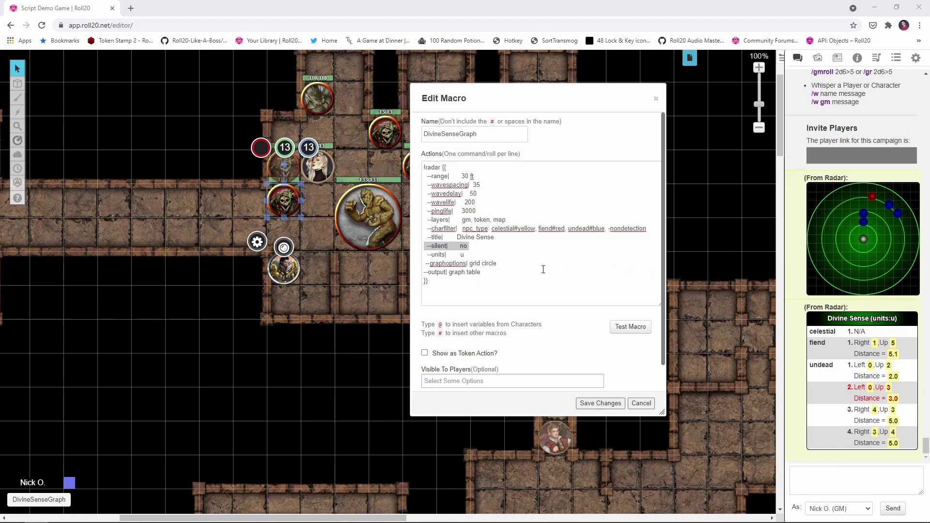
{"action": "left_click", "coordinate": [456, 246]}
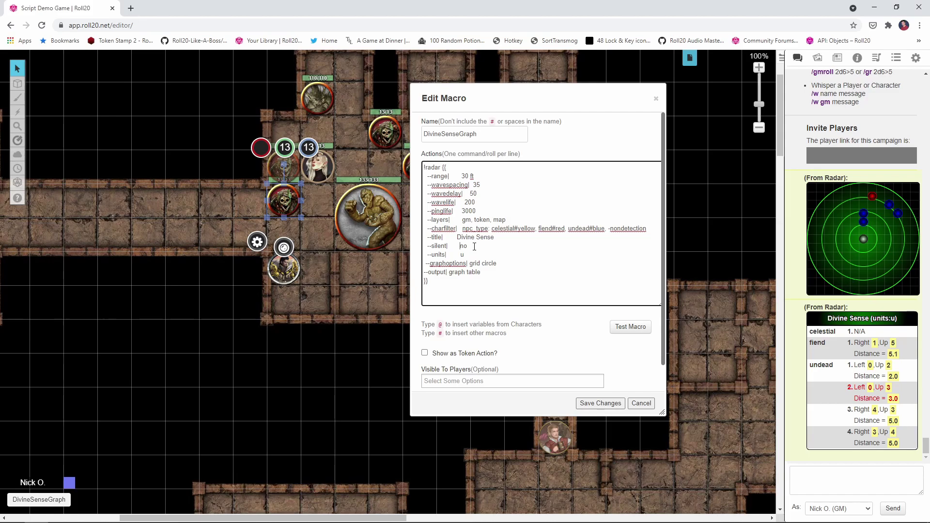
{"action": "left_click", "coordinate": [629, 327]}
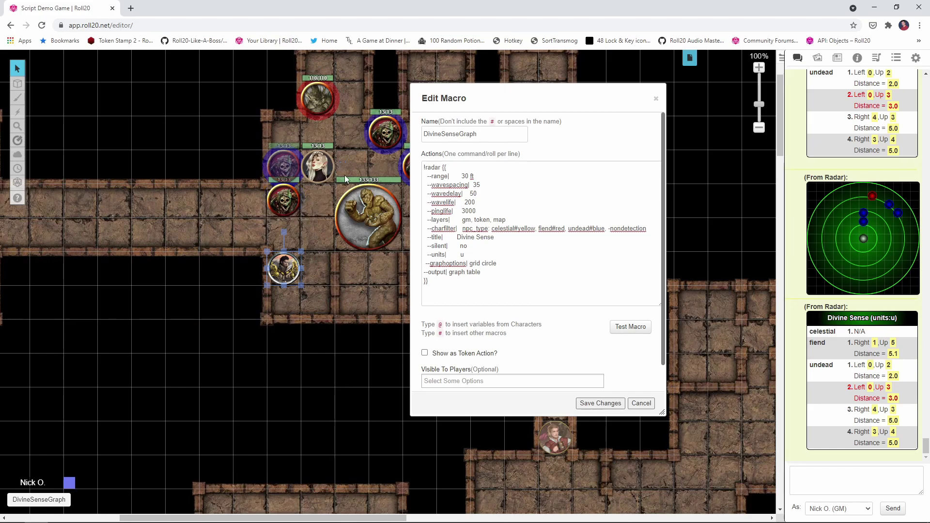
Step: Try yes for the macro's silent option, settle on no gm, and set the units to ft
{"action": "double_click", "coordinate": [465, 246]}
{"action": "type", "text": "yes"}
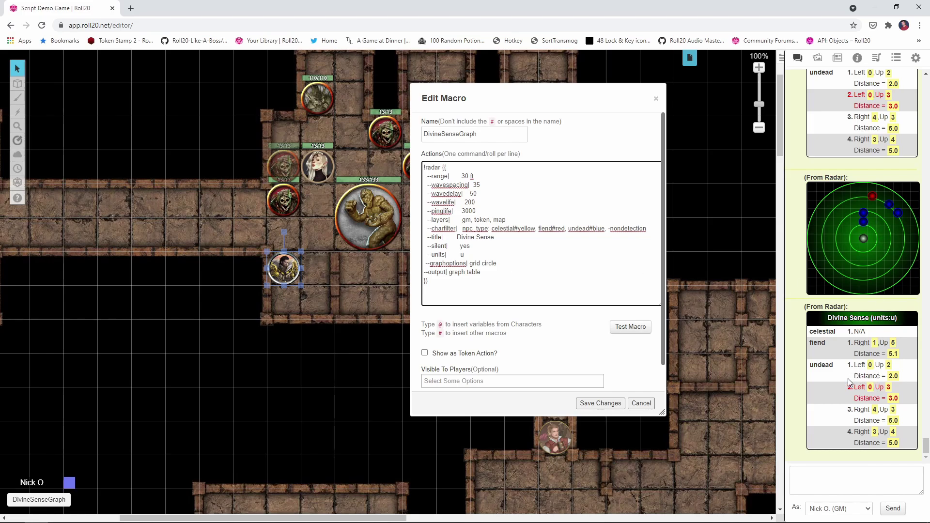
{"action": "double_click", "coordinate": [468, 246]}
{"action": "type", "text": "no"}
{"action": "type", "text": " gm"}
{"action": "type", "text": "ft"}
Step: Remove circle from the macro's graphoptions so only grid is left, and test the macro
{"action": "left_click", "coordinate": [498, 264]}
{"action": "triple_click", "coordinate": [496, 263]}
{"action": "left_click", "coordinate": [495, 266]}
{"action": "key", "text": "BackSpace"}
{"action": "key", "text": "BackSpace"}
{"action": "left_click", "coordinate": [644, 327]}
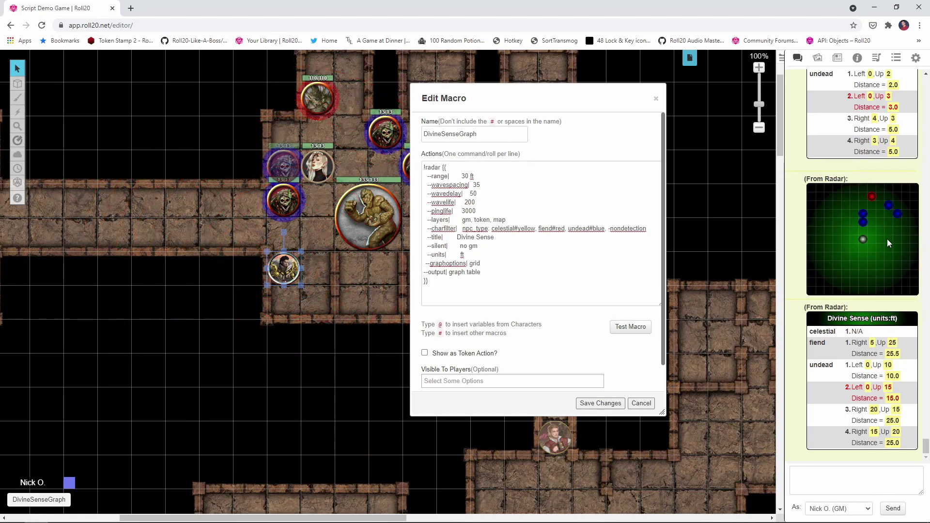
Step: Add reticle after grid in the graphoptions line and test the macro
{"action": "left_click", "coordinate": [506, 267]}
{"action": "type", "text": "reticle"}
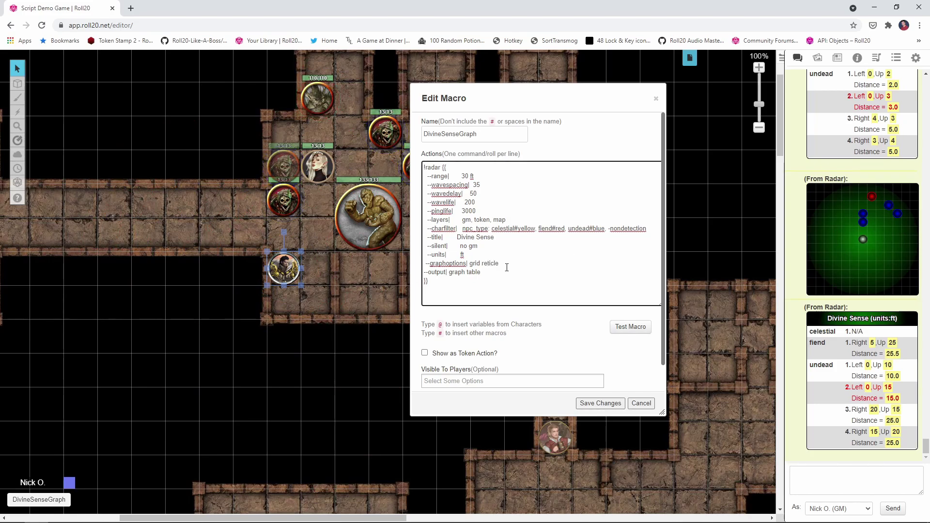
{"action": "left_click", "coordinate": [625, 326]}
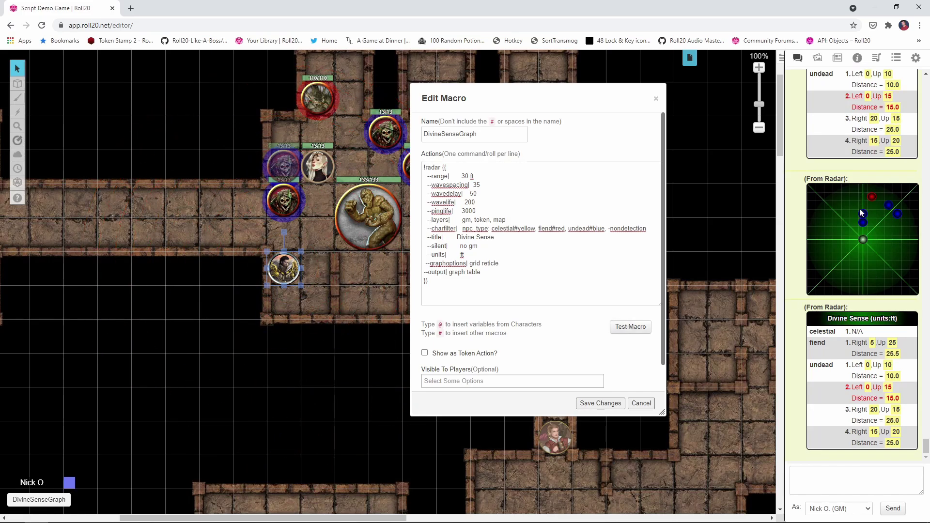
Step: Replace reticle with circle in the graphoptions line and test the macro
{"action": "double_click", "coordinate": [495, 266]}
{"action": "type", "text": "circle"}
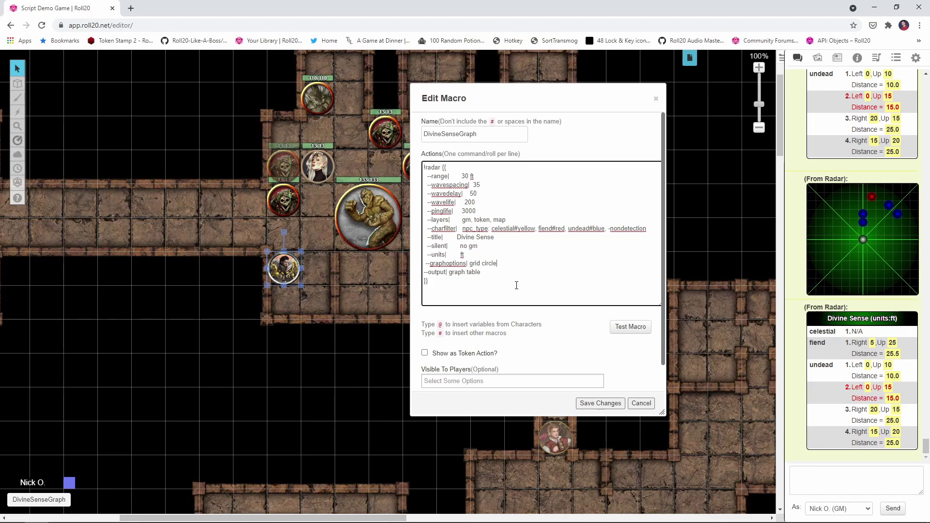
{"action": "left_click", "coordinate": [630, 327]}
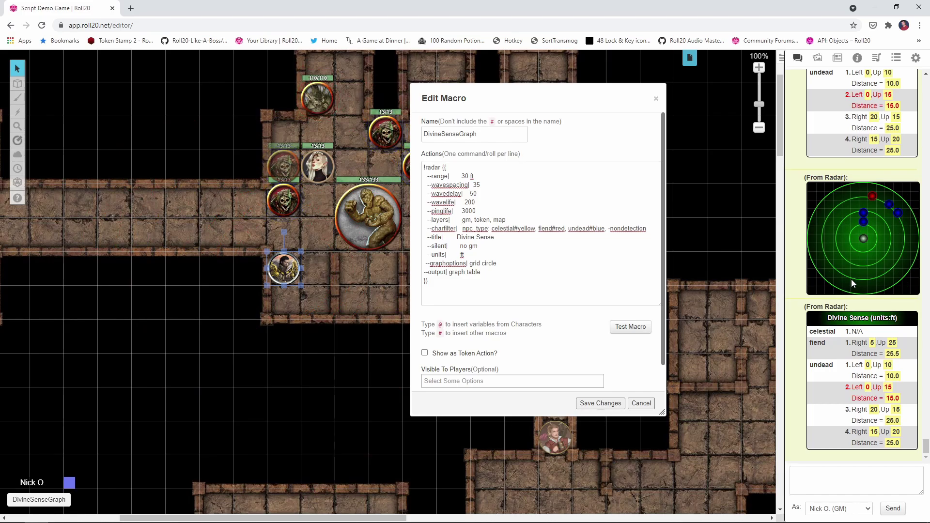
Step: Remove table from the output line so only graph is left, and test the macro
{"action": "left_click", "coordinate": [473, 276]}
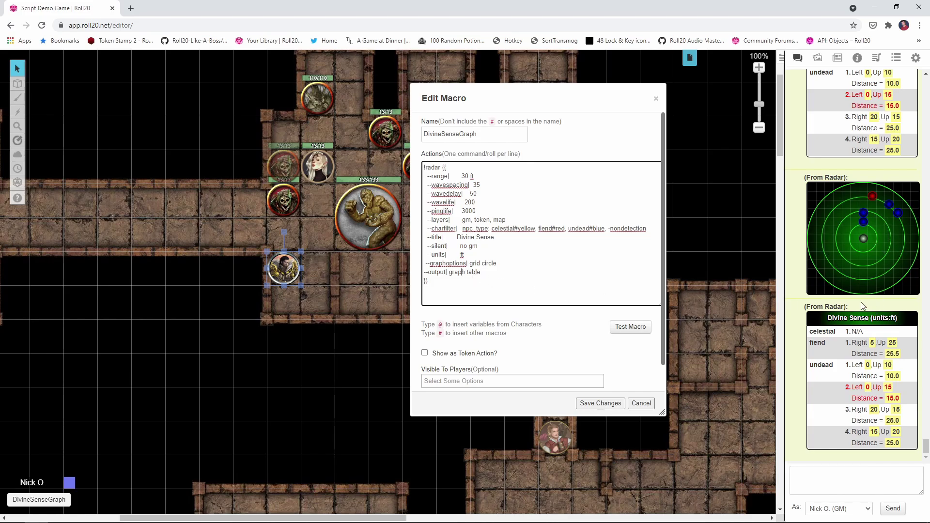
{"action": "double_click", "coordinate": [473, 272]}
{"action": "key", "text": "BackSpace"}
{"action": "left_click", "coordinate": [630, 326]}
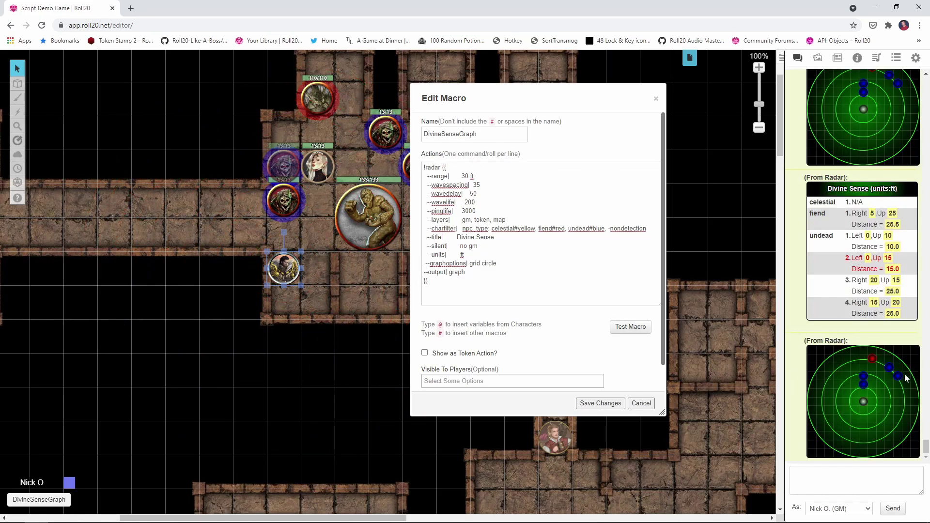
Step: Set the macro's output to table only and test it
{"action": "double_click", "coordinate": [459, 271]}
{"action": "type", "text": "table"}
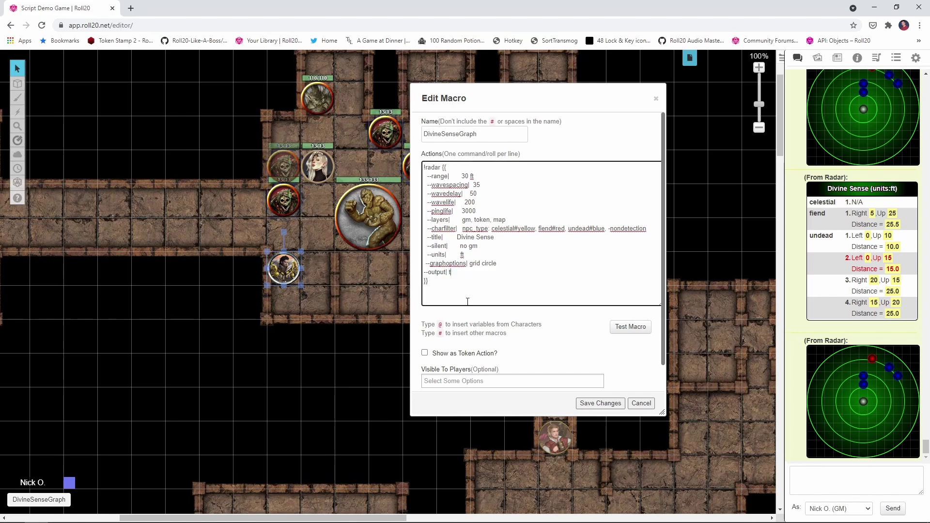
{"action": "left_click", "coordinate": [647, 328]}
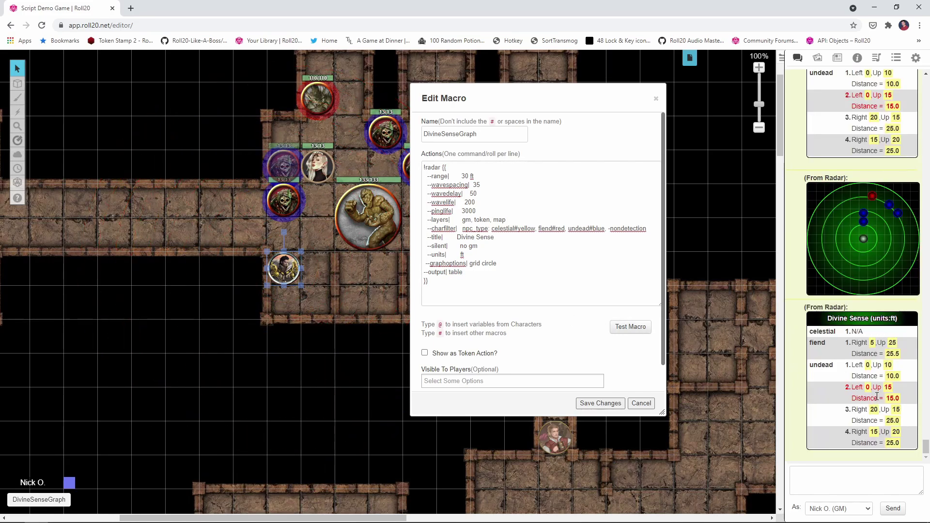
Step: Set the macro's output to graph table and add the line --LoS| true below it
{"action": "double_click", "coordinate": [455, 271]}
{"action": "type", "text": "graph table"}
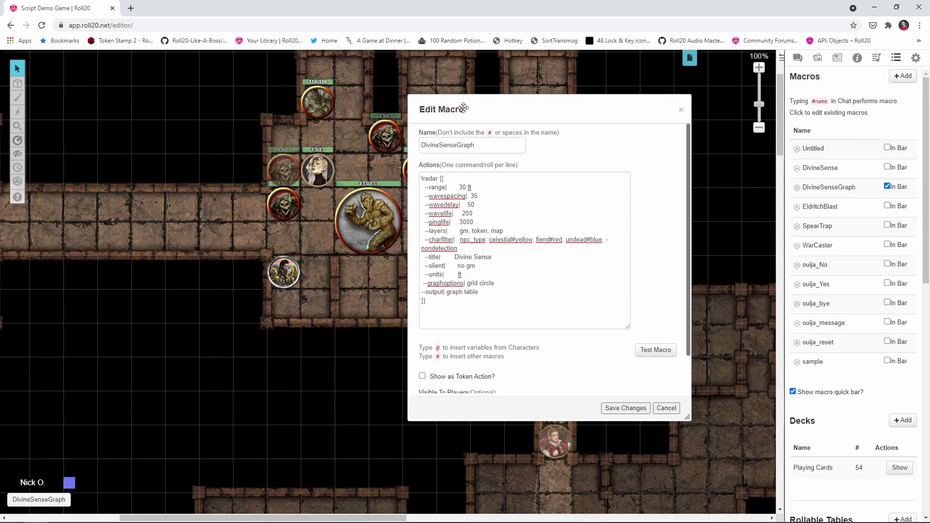
{"action": "left_click", "coordinate": [493, 290]}
{"action": "key", "text": "Return"}
{"action": "type", "text": "--"}
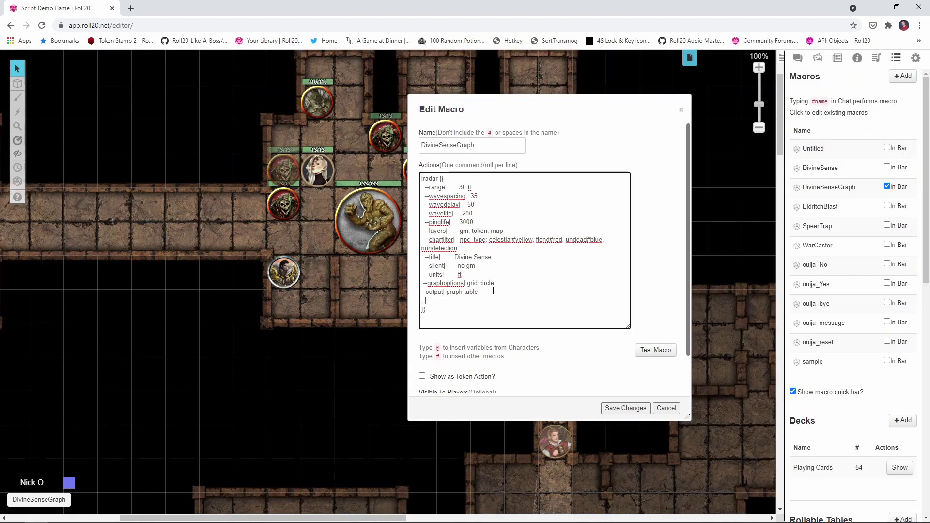
{"action": "type", "text": "LoS|true"}
{"action": "key", "text": "Left"}
{"action": "key", "text": "Left"}
{"action": "key", "text": "Left"}
{"action": "key", "text": "Left"}
Step: Clear the current chat log and test the macro with the LoS option from the origin character's token
{"action": "left_click", "coordinate": [915, 57]}
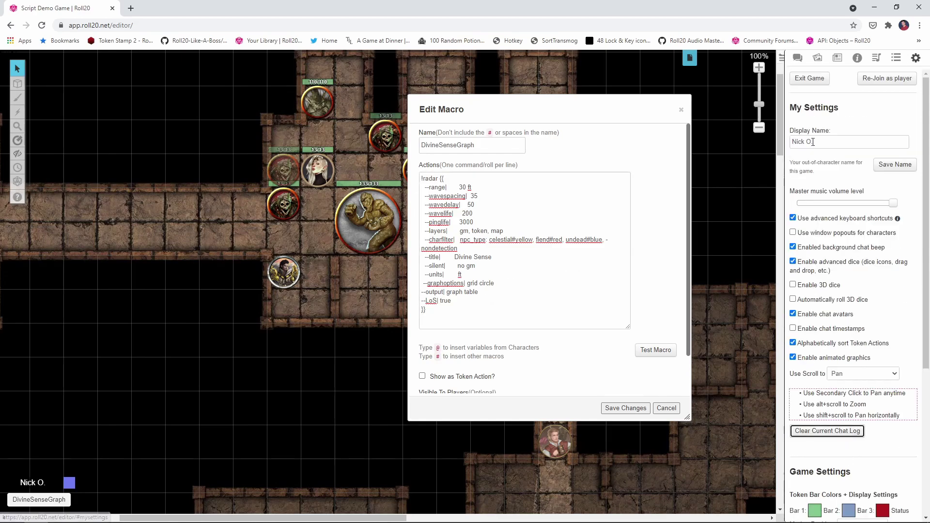
{"action": "left_click", "coordinate": [795, 60]}
{"action": "left_click", "coordinate": [666, 354]}
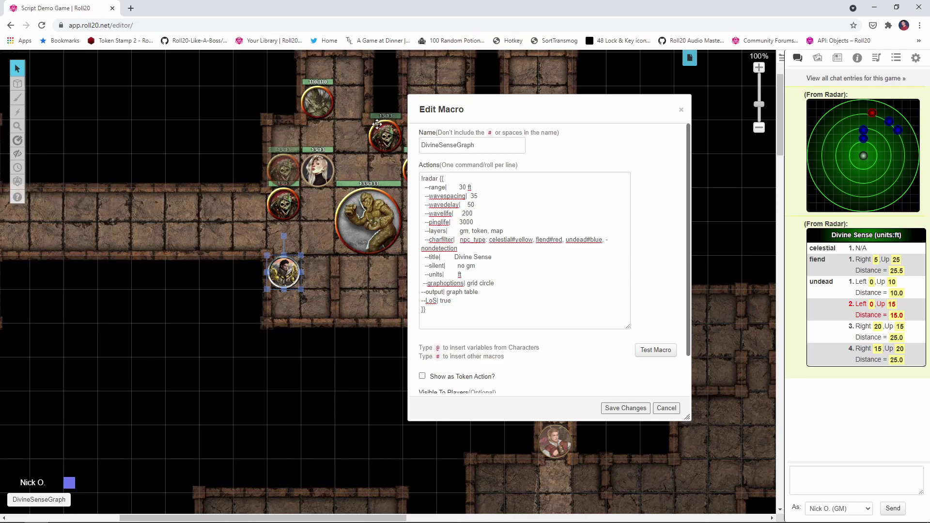
Step: Move the macro editor aside and paste a copy of the skeleton token in the lower alcove beside the red-haired character
{"action": "left_click_drag", "start_coordinate": [503, 112], "coordinate": [585, 109]}
{"action": "left_click", "coordinate": [420, 170]}
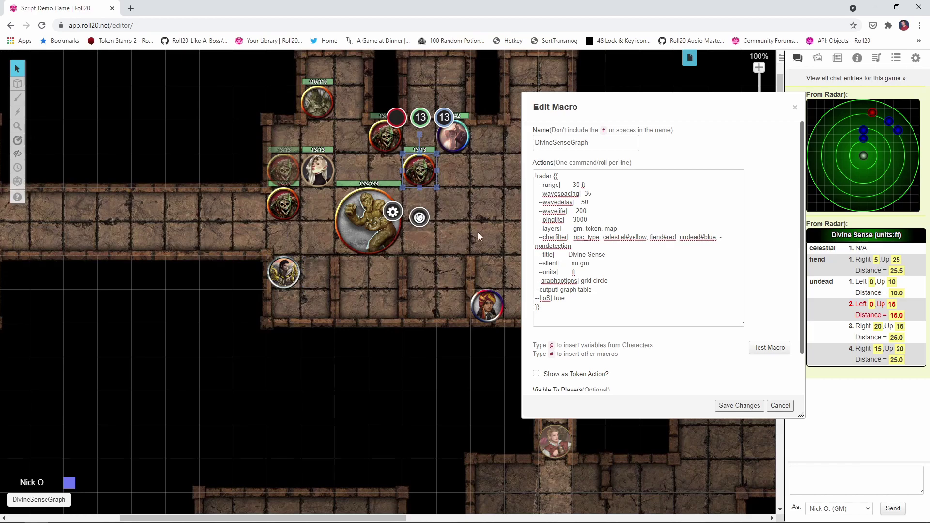
{"action": "key", "text": "ctrl+c"}
{"action": "key", "text": "ctrl+v"}
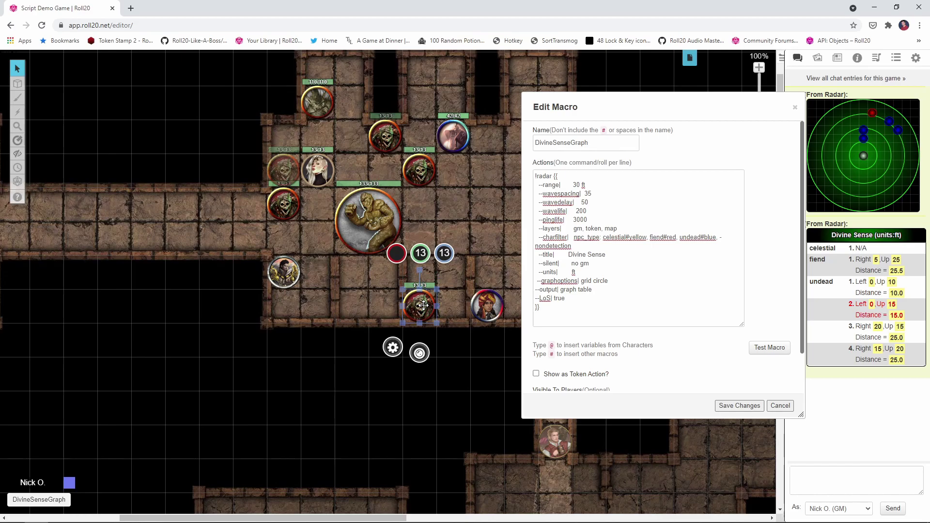
Step: Inspect the dynamic lighting walls between the origin token and the copied skeleton, and test the macro from the origin token
{"action": "key", "text": "ctrl+shift+l"}
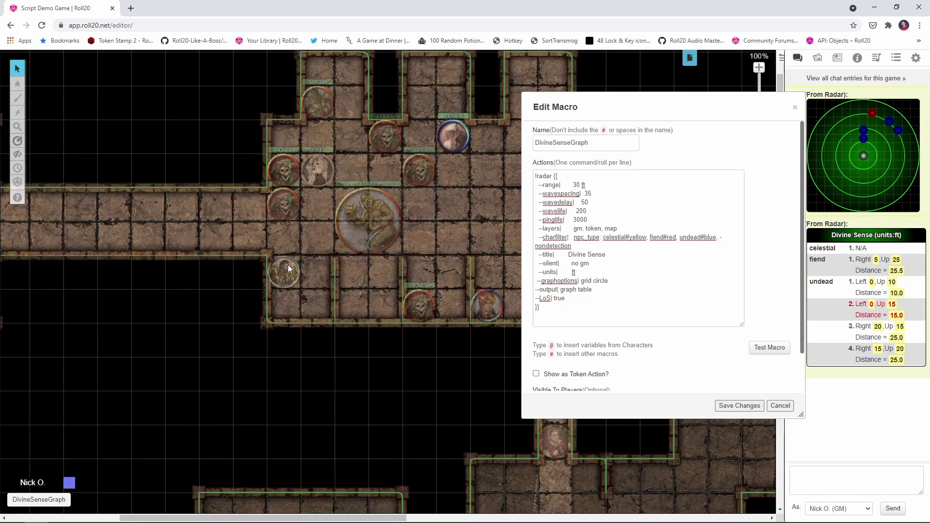
{"action": "left_click", "coordinate": [437, 291]}
{"action": "left_click", "coordinate": [402, 289]}
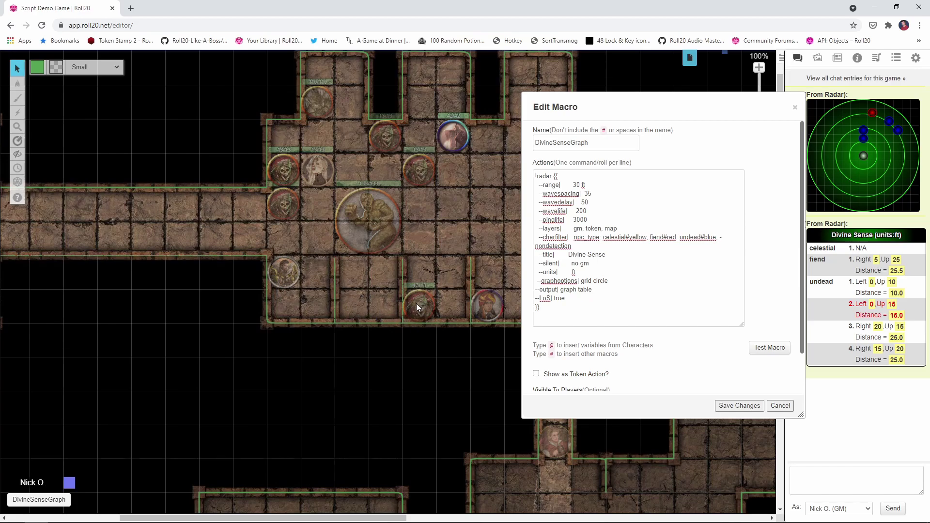
{"action": "left_click", "coordinate": [293, 279]}
{"action": "left_click", "coordinate": [771, 348]}
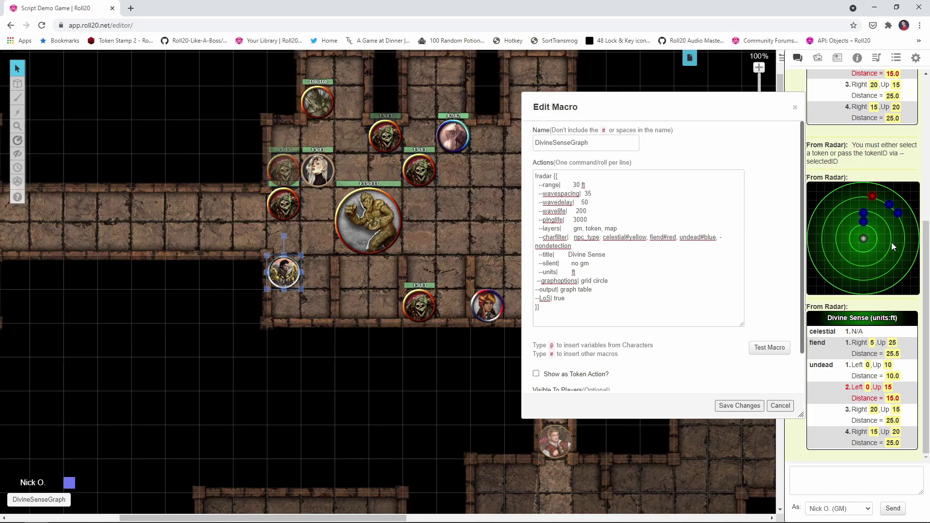
Step: Set the DivineSenseGraph macro's LoS option to false and test the macro from the selected token
{"action": "double_click", "coordinate": [559, 299]}
{"action": "type", "text": "false"}
{"action": "left_click", "coordinate": [769, 347]}
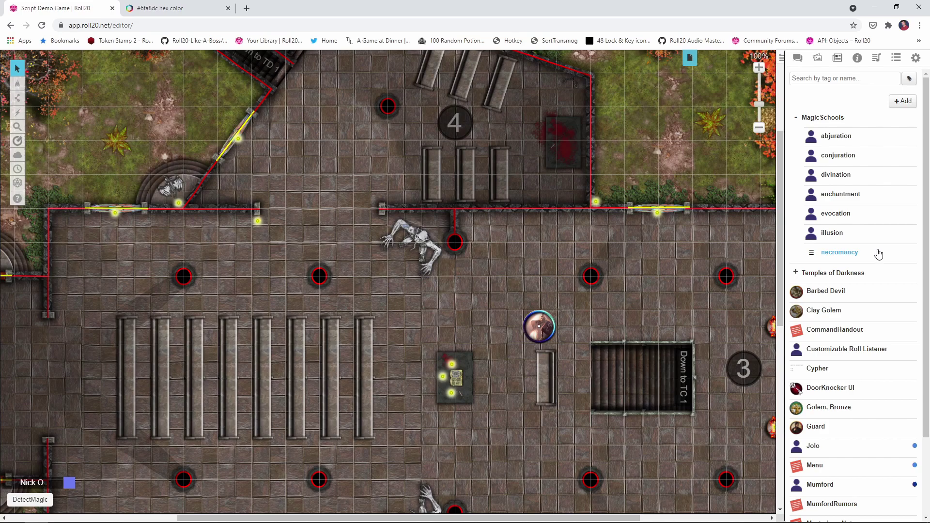
Step: Add a new journal character named transmutation and move its edit dialog aside to expose the map
{"action": "mouse_move", "coordinate": [904, 101]}
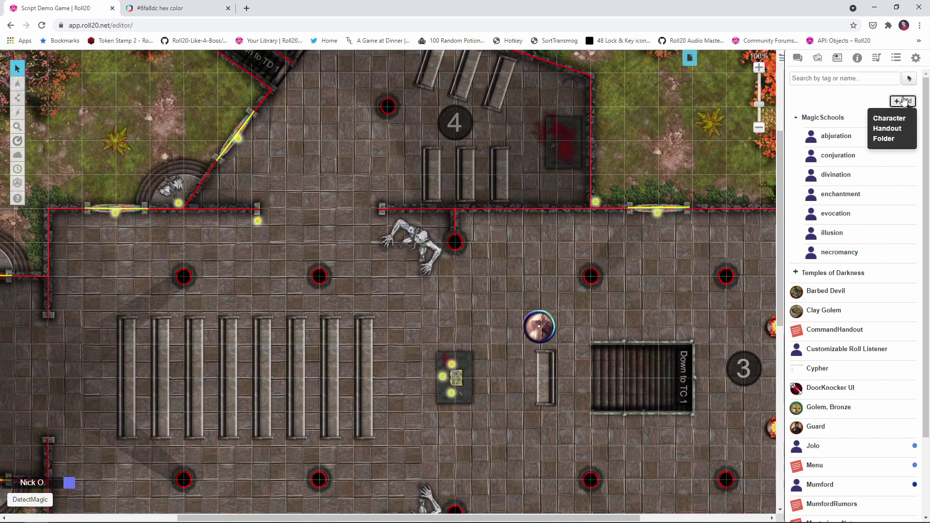
{"action": "left_click", "coordinate": [890, 119]}
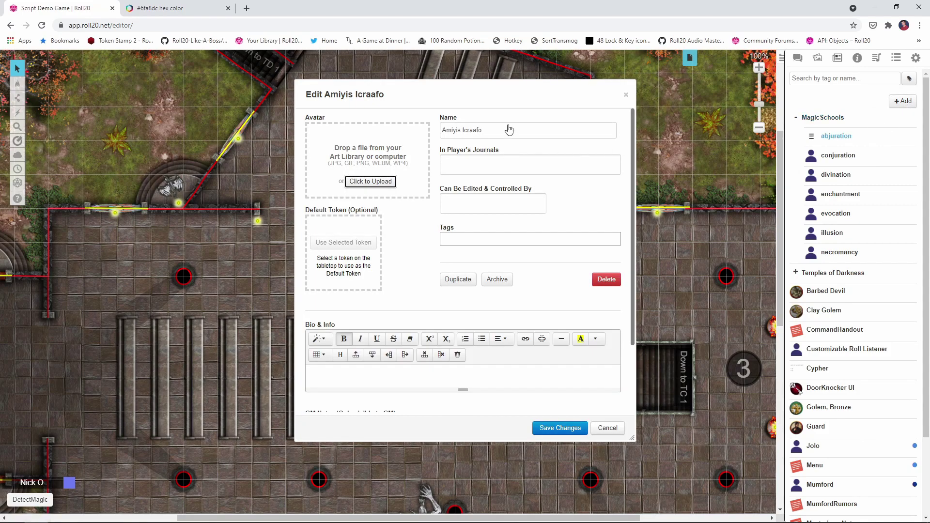
{"action": "left_click_drag", "start_coordinate": [483, 129], "coordinate": [445, 129]}
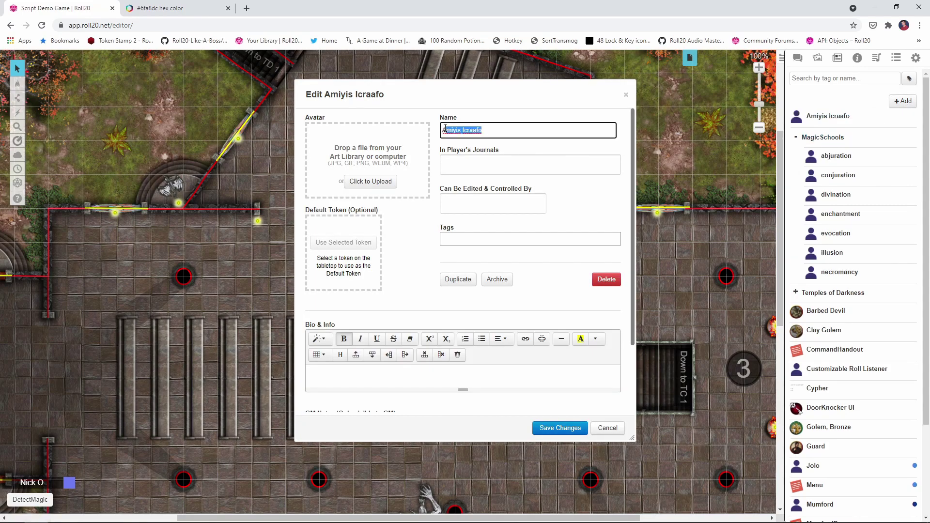
{"action": "key", "text": "BackSpace"}
{"action": "type", "text": "transmutation"}
{"action": "left_click_drag", "start_coordinate": [432, 86], "coordinate": [319, 91]}
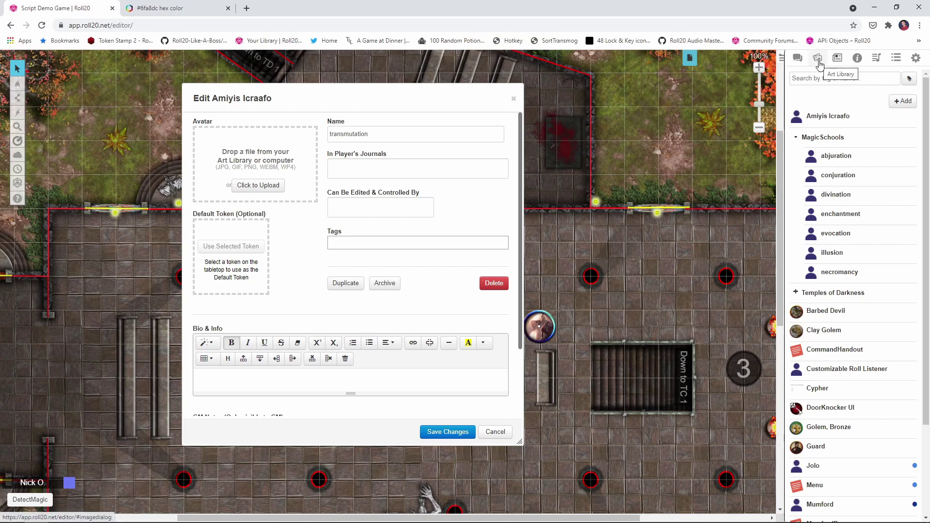
Step: Place transparent.png from the art library as a token on the floor above the staircase and open its settings
{"action": "left_click", "coordinate": [818, 59]}
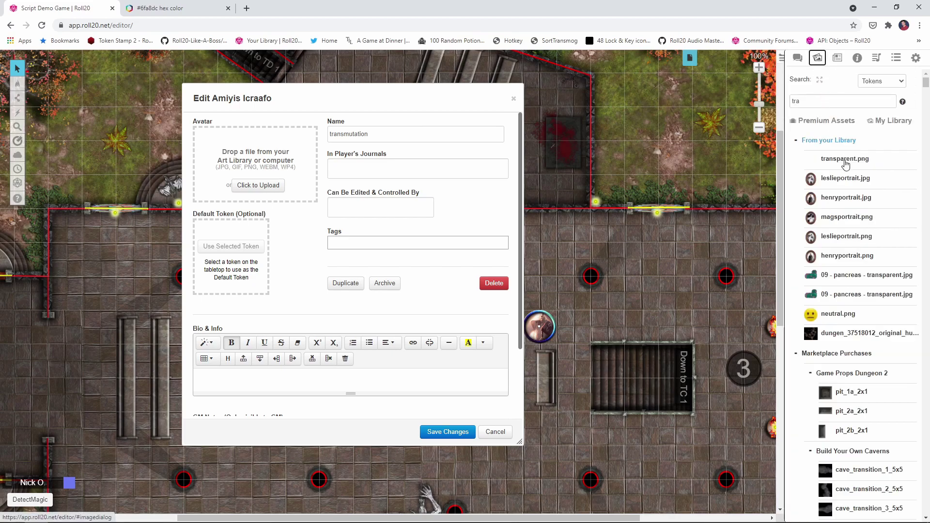
{"action": "left_click", "coordinate": [644, 289]}
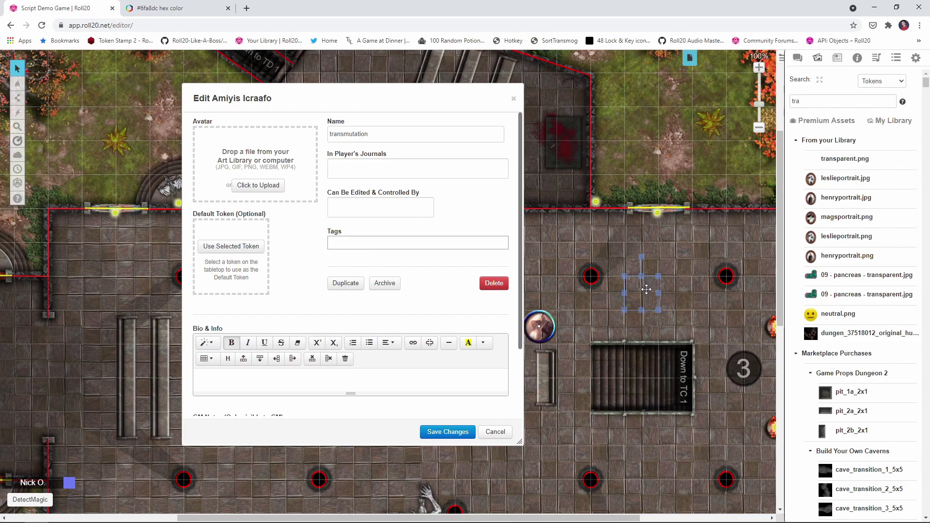
{"action": "double_click", "coordinate": [646, 289]}
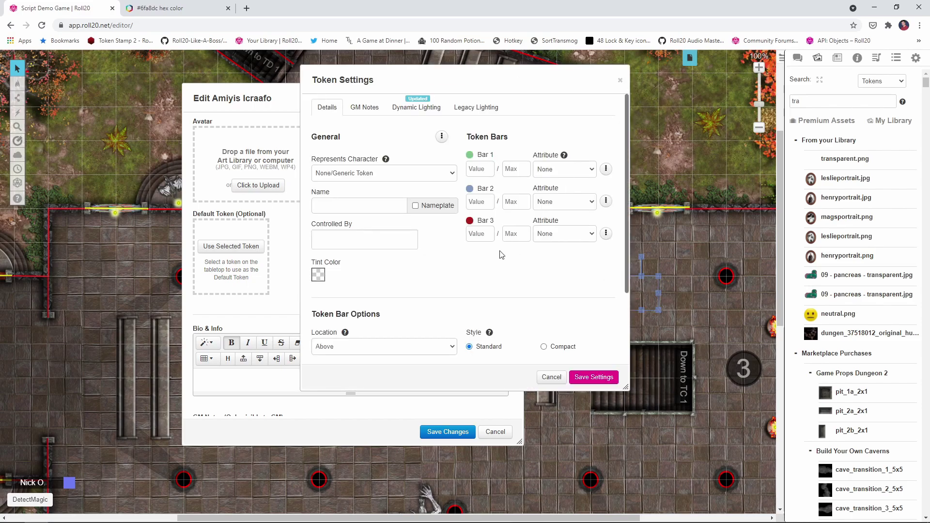
Step: Set the transparent token's Aura 1 to a 0 ft radius, square shape and light purple tint
{"action": "scroll", "coordinate": [411, 220], "scroll_direction": "down", "scroll_amount": 2}
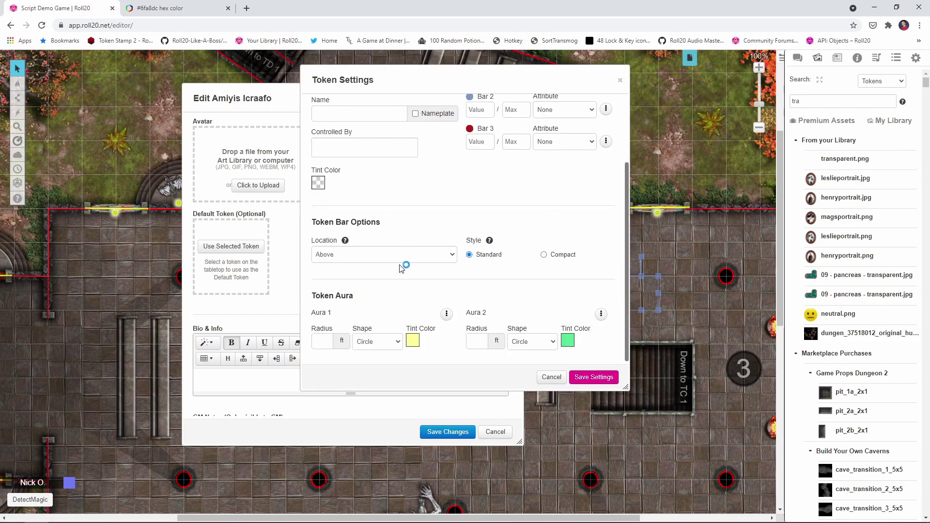
{"action": "left_click", "coordinate": [324, 342]}
{"action": "type", "text": "0"}
{"action": "left_click", "coordinate": [382, 342]}
{"action": "left_click", "coordinate": [384, 363]}
{"action": "left_click", "coordinate": [446, 314]}
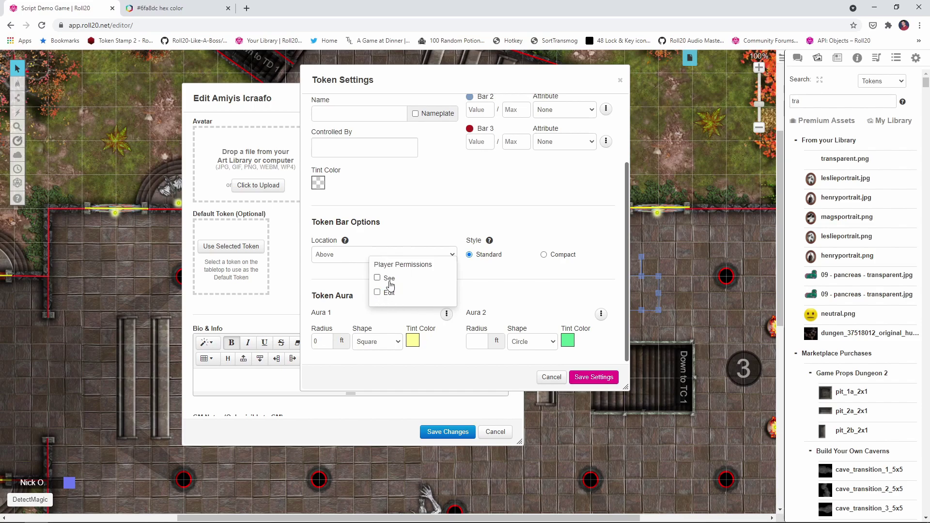
{"action": "left_click", "coordinate": [445, 342]}
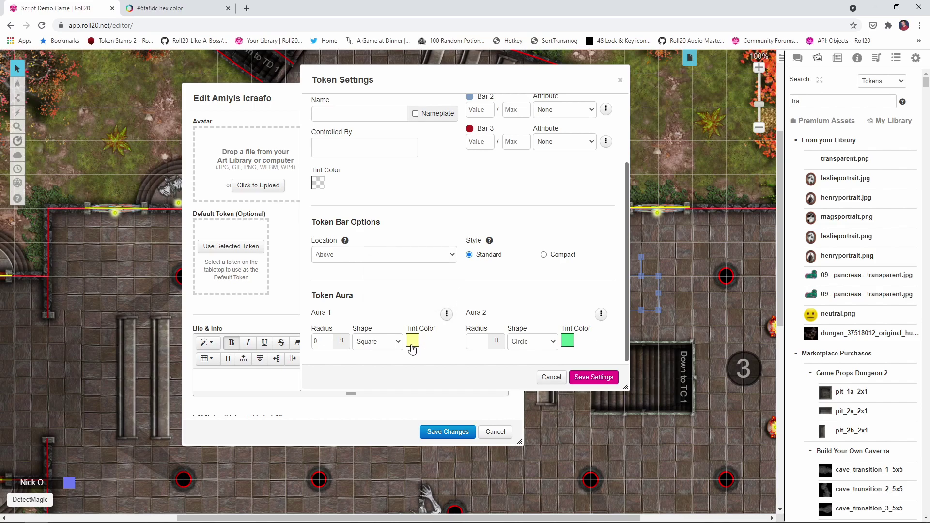
{"action": "left_click", "coordinate": [412, 344]}
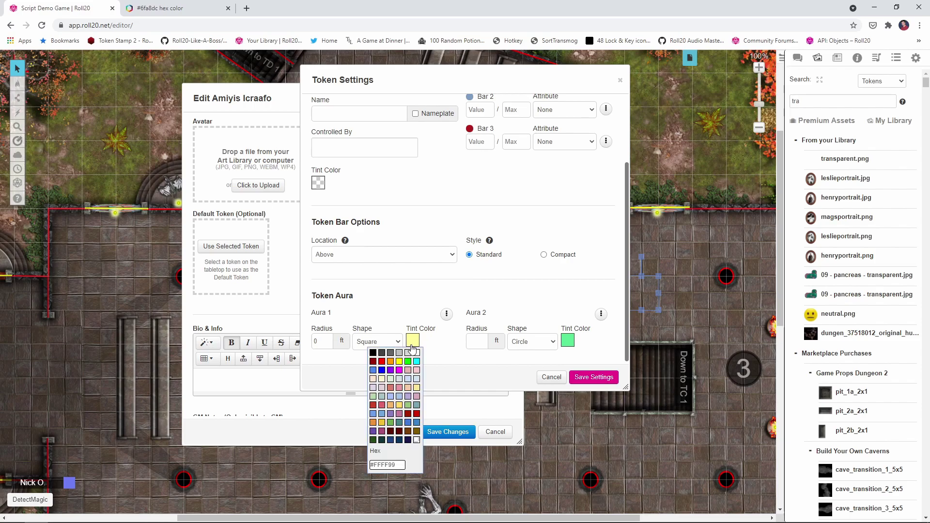
{"action": "left_click", "coordinate": [408, 396]}
{"action": "left_click", "coordinate": [409, 397]}
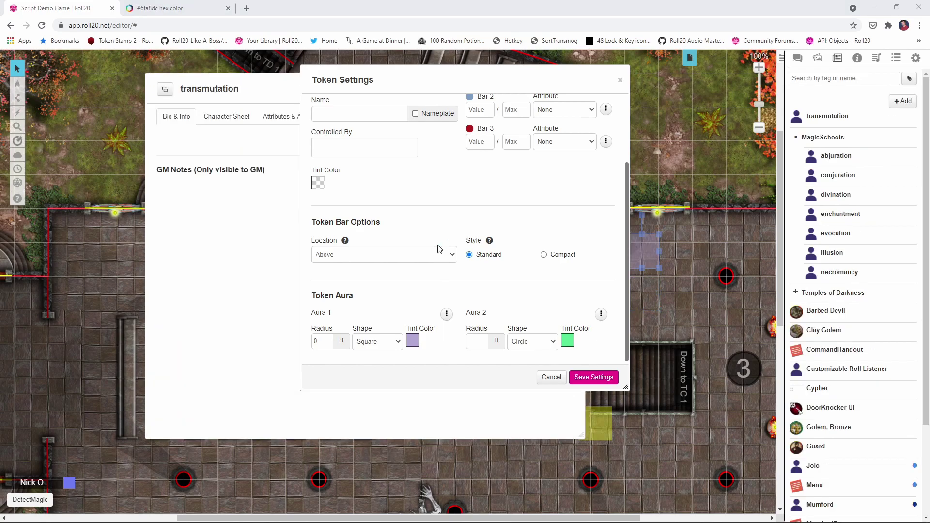
Step: Open the transparent token's GM notes and save the token settings
{"action": "scroll", "coordinate": [438, 249], "scroll_direction": "up", "scroll_amount": 3}
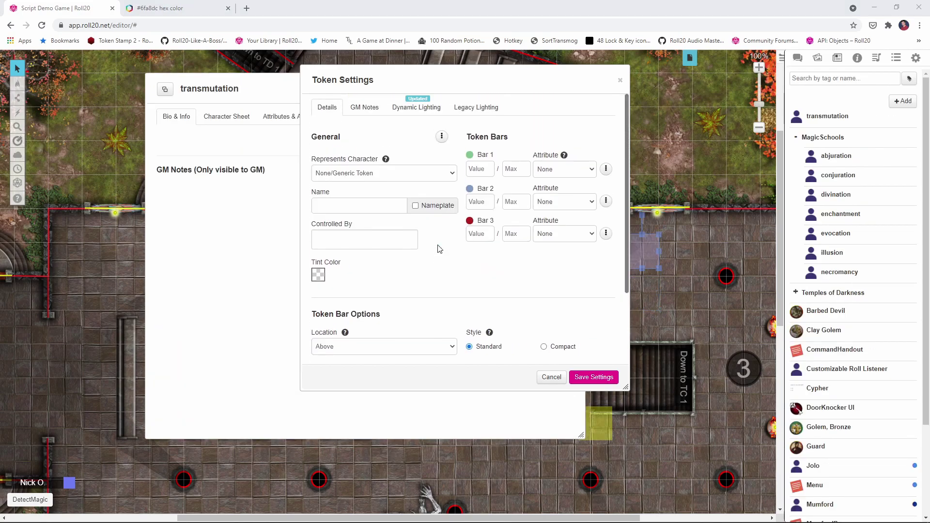
{"action": "left_click", "coordinate": [371, 106]}
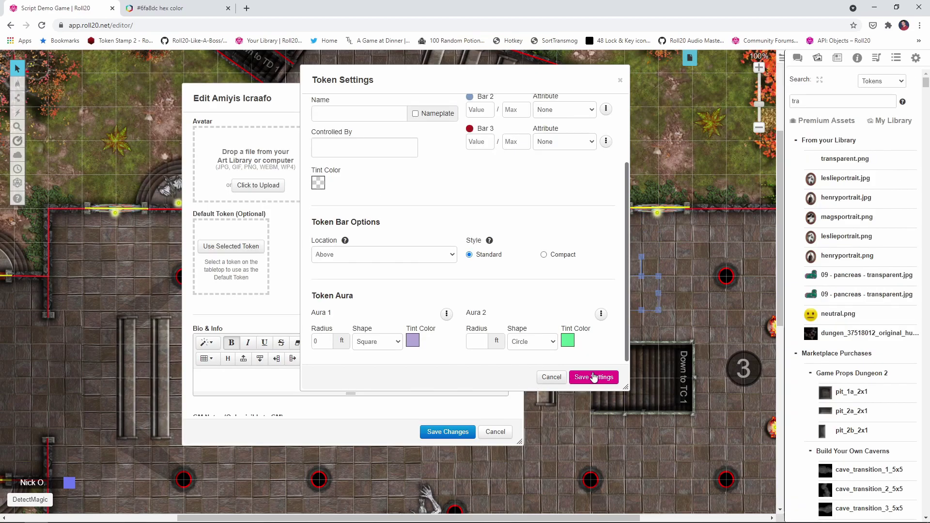
{"action": "left_click", "coordinate": [594, 376]}
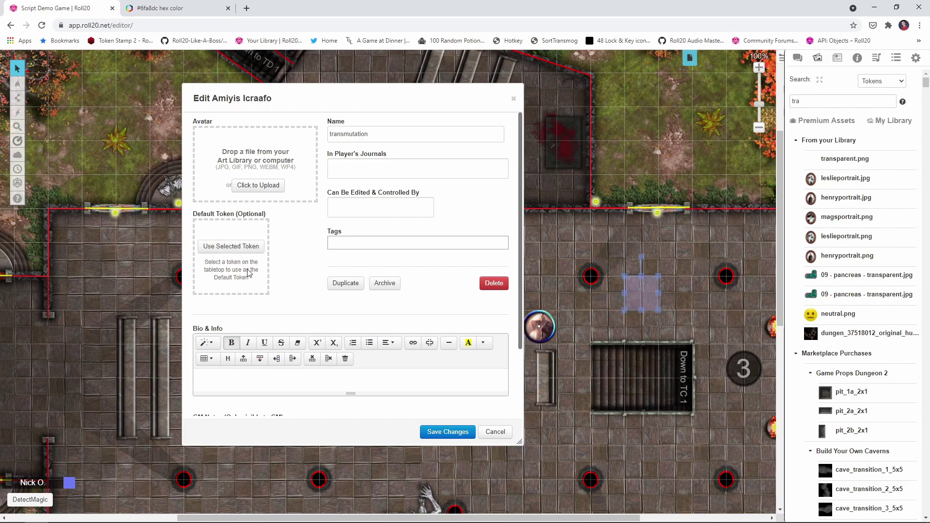
Step: Assign the selected token as the transmutation character's default token, save the character and close its sheet
{"action": "left_click", "coordinate": [248, 249]}
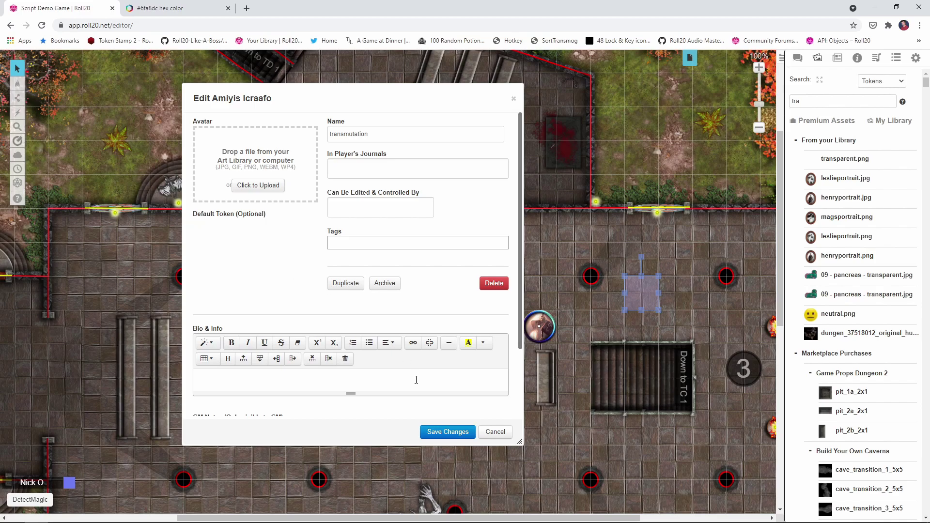
{"action": "left_click", "coordinate": [447, 431]}
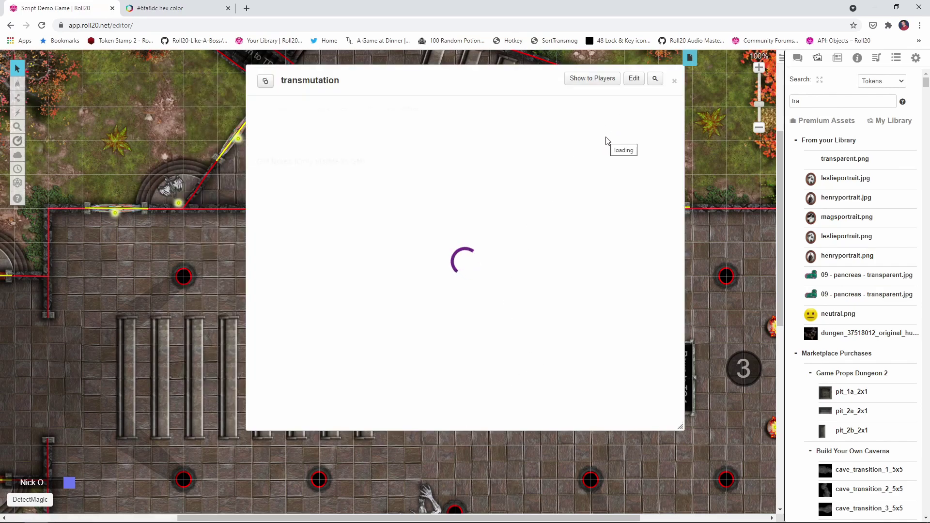
{"action": "left_click", "coordinate": [674, 81]}
Step: Place transmutation, conjuration, abjuration and enchantment tokens from the journal around the character token
{"action": "left_click", "coordinate": [837, 57]}
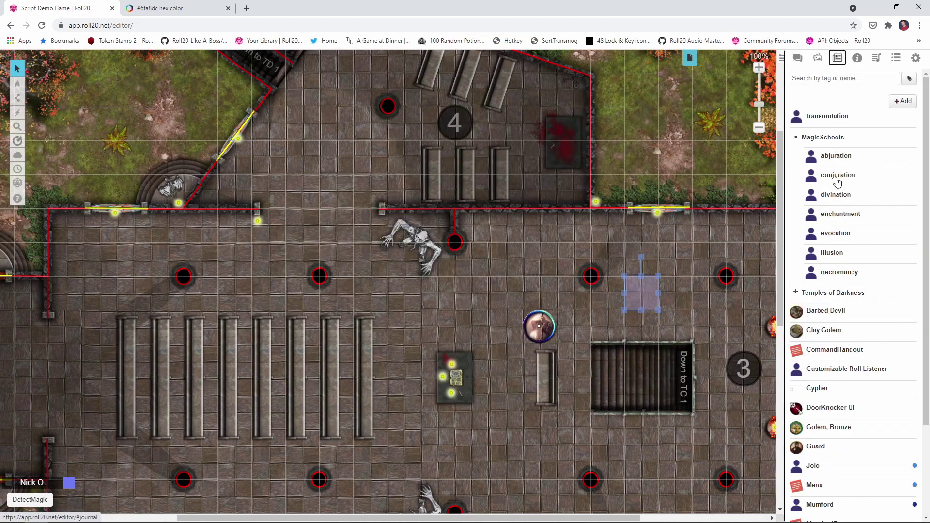
{"action": "left_click_drag", "start_coordinate": [831, 116], "coordinate": [505, 281]}
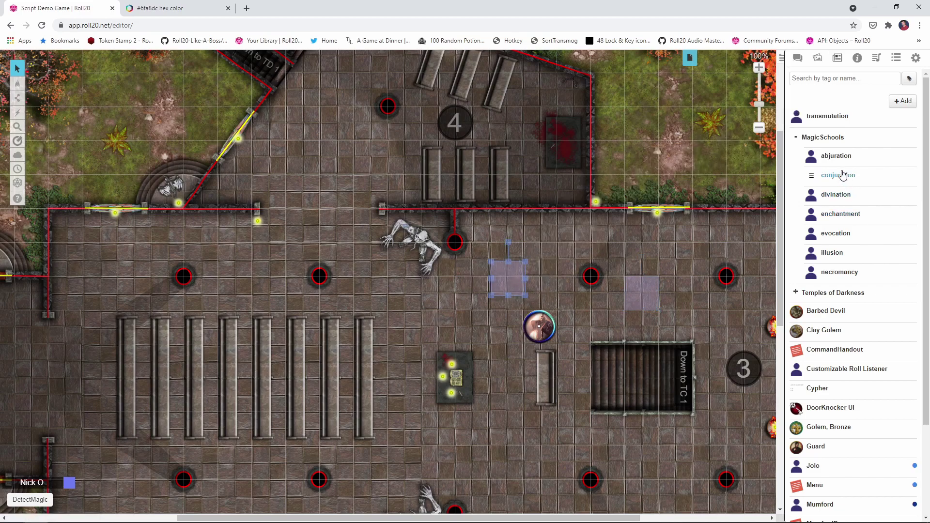
{"action": "left_click_drag", "start_coordinate": [837, 177], "coordinate": [407, 312]}
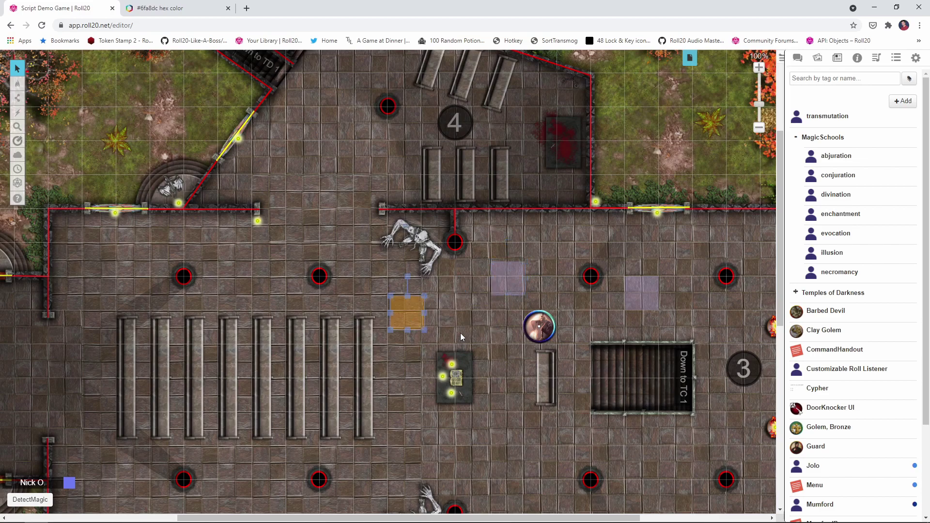
{"action": "left_click_drag", "start_coordinate": [507, 287], "coordinate": [539, 233]}
{"action": "left_click_drag", "start_coordinate": [412, 310], "coordinate": [456, 313]}
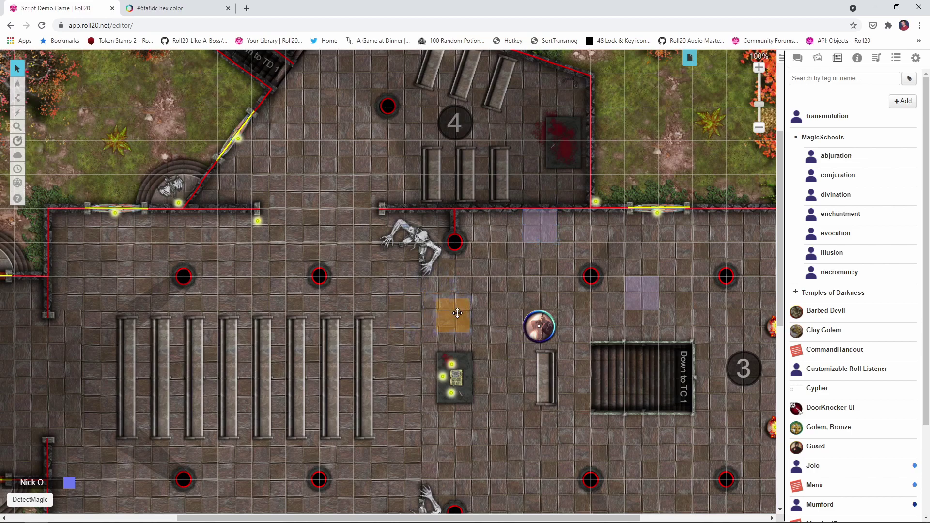
{"action": "left_click_drag", "start_coordinate": [836, 159], "coordinate": [495, 418]}
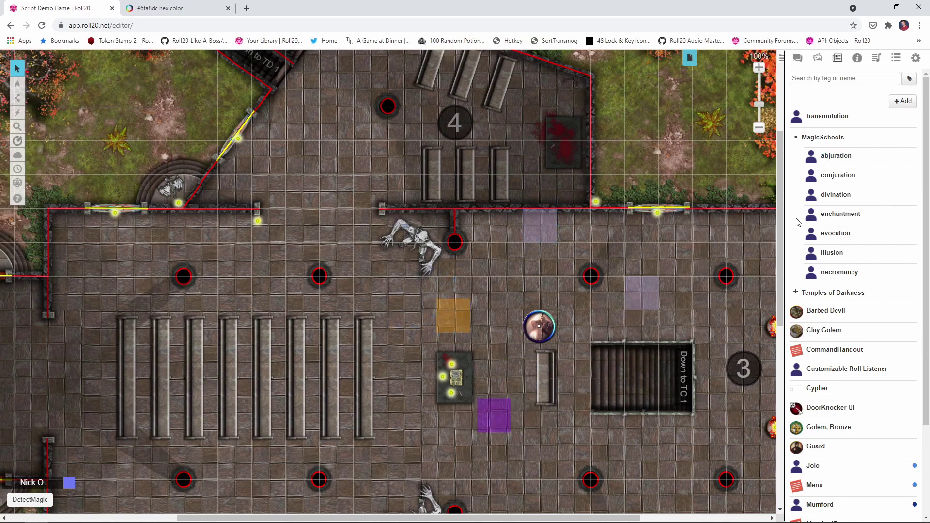
{"action": "left_click_drag", "start_coordinate": [839, 214], "coordinate": [595, 426]}
Step: Delete the original transparent token above the staircase and switch to the objects and tokens layer
{"action": "left_click", "coordinate": [644, 290]}
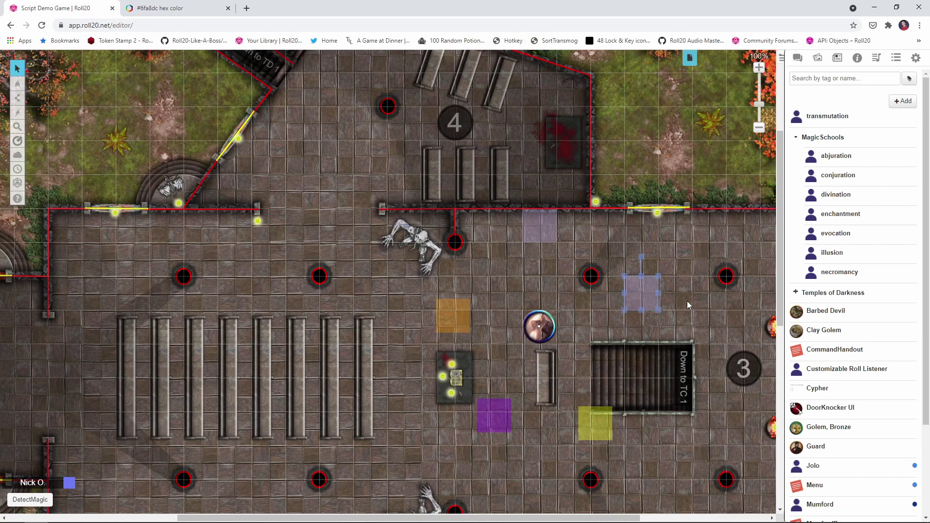
{"action": "key", "text": "Delete"}
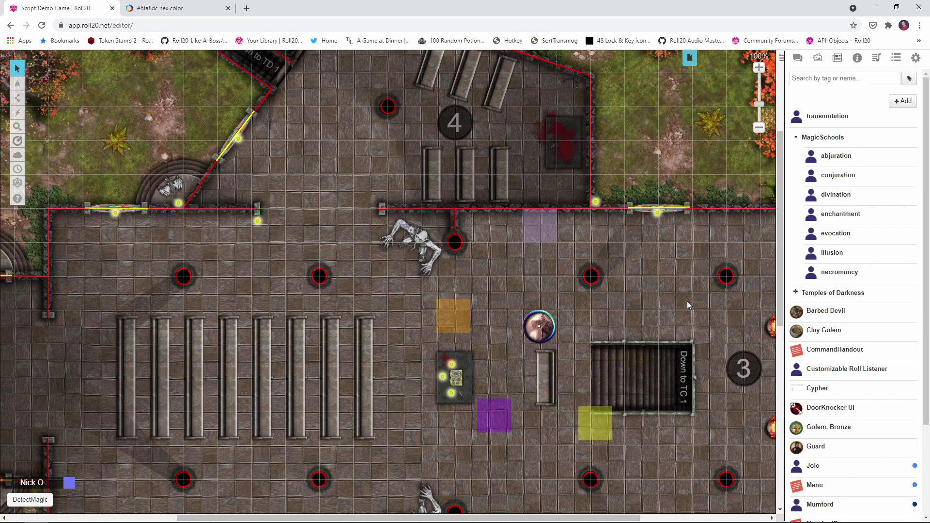
{"action": "key", "text": "ctrl+o"}
Step: Open the DetectMagic macro for editing and enlarge its editor and Actions box to show the whole script
{"action": "left_click", "coordinate": [836, 58]}
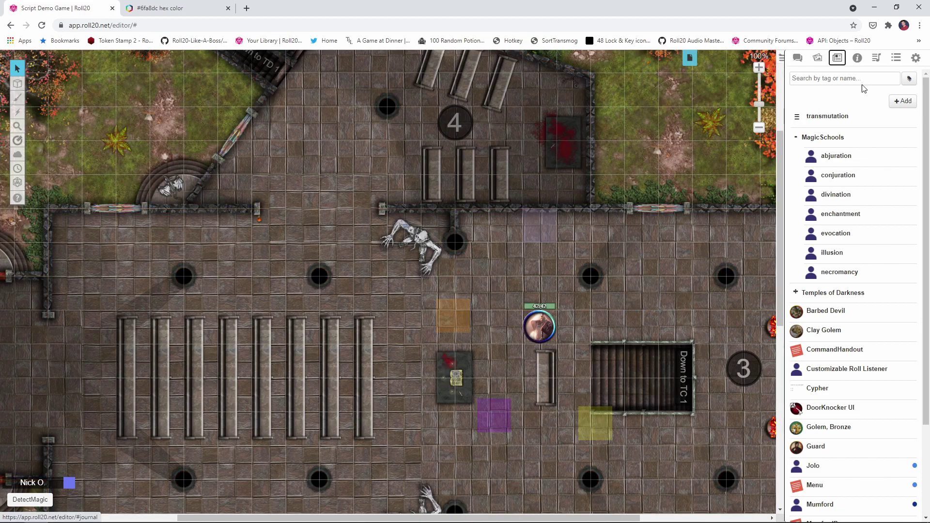
{"action": "left_click", "coordinate": [896, 57]}
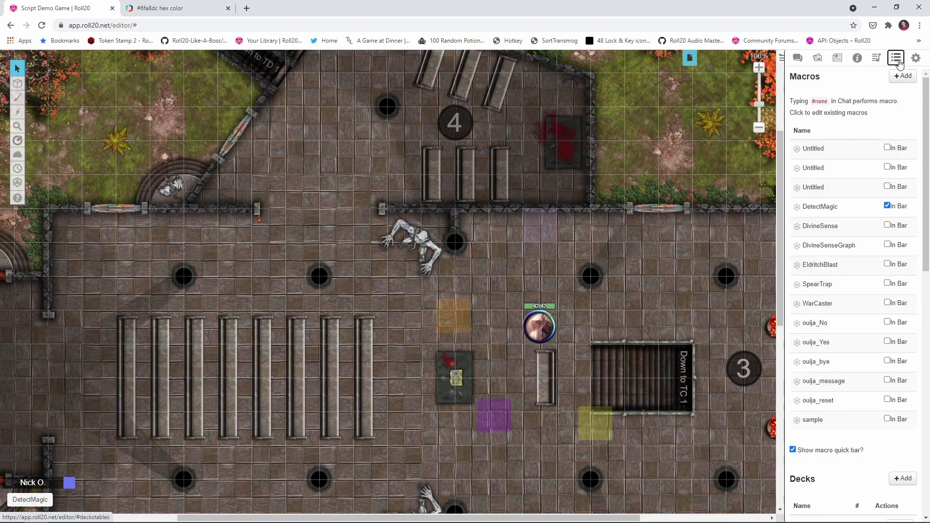
{"action": "left_click", "coordinate": [826, 208]}
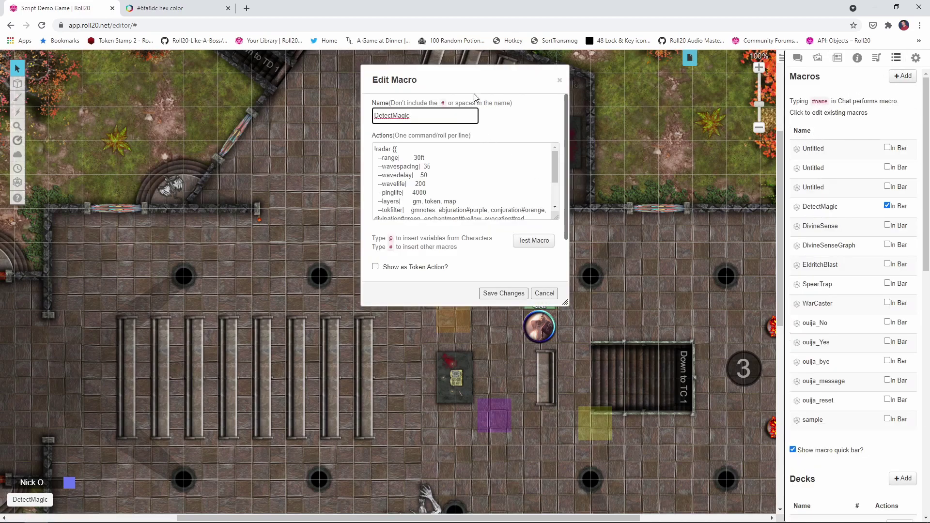
{"action": "left_click_drag", "start_coordinate": [469, 84], "coordinate": [192, 119]}
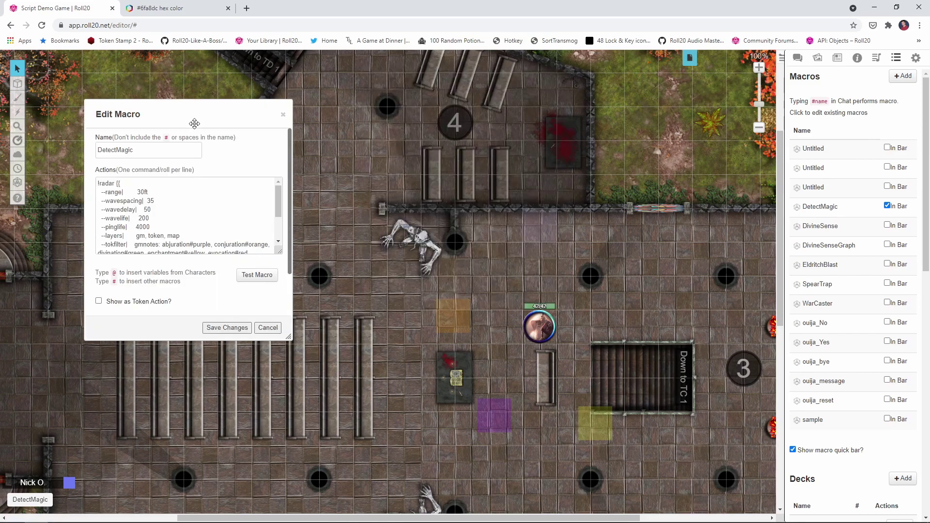
{"action": "left_click_drag", "start_coordinate": [288, 336], "coordinate": [386, 426]}
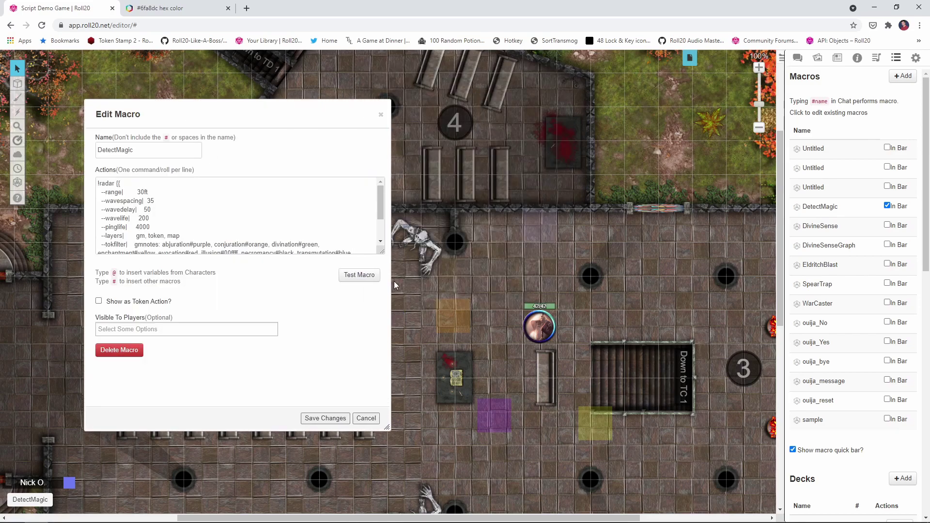
{"action": "left_click_drag", "start_coordinate": [380, 248], "coordinate": [377, 337]}
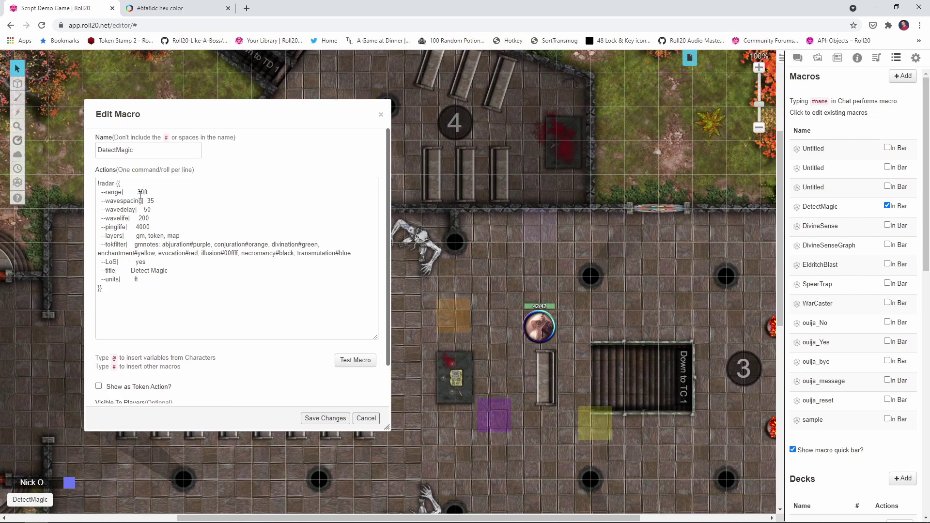
Step: Examine the DetectMagic macro's wave settings and its tokfilter line with the gmnotes magic schools and colors
{"action": "left_click", "coordinate": [162, 202]}
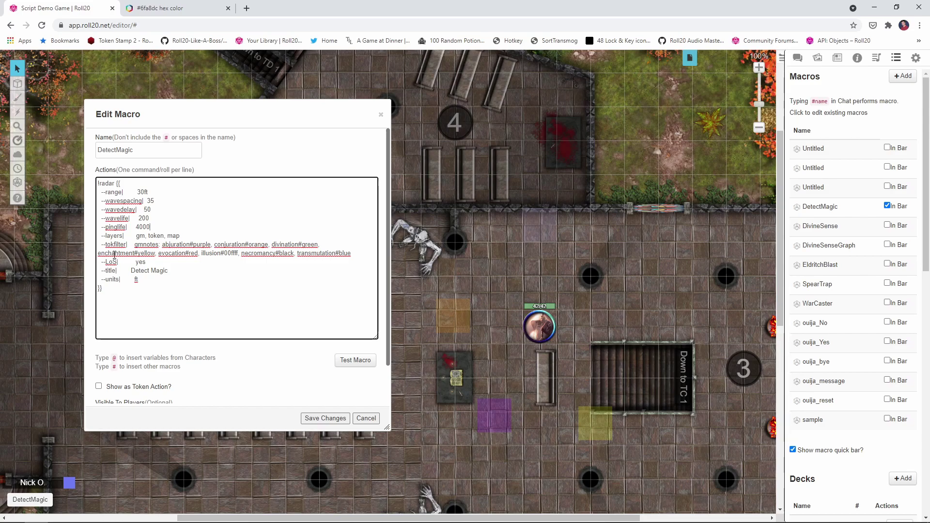
{"action": "left_click_drag", "start_coordinate": [111, 245], "coordinate": [127, 245]}
{"action": "left_click", "coordinate": [130, 247]}
{"action": "left_click", "coordinate": [180, 245]}
Step: Show the chat and test the DetectMagic macro with the character token selected as the origin
{"action": "left_click", "coordinate": [797, 58]}
{"action": "left_click", "coordinate": [360, 360]}
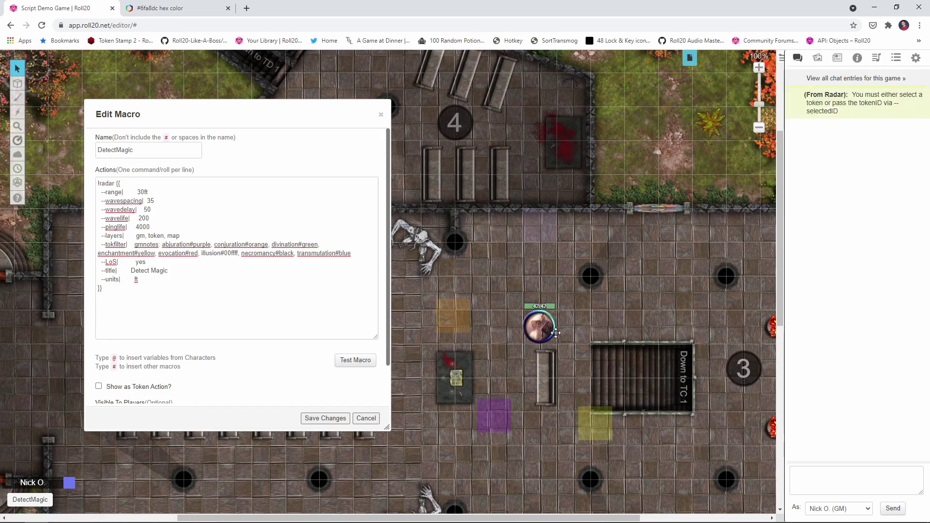
{"action": "left_click", "coordinate": [545, 324]}
{"action": "left_click", "coordinate": [347, 358]}
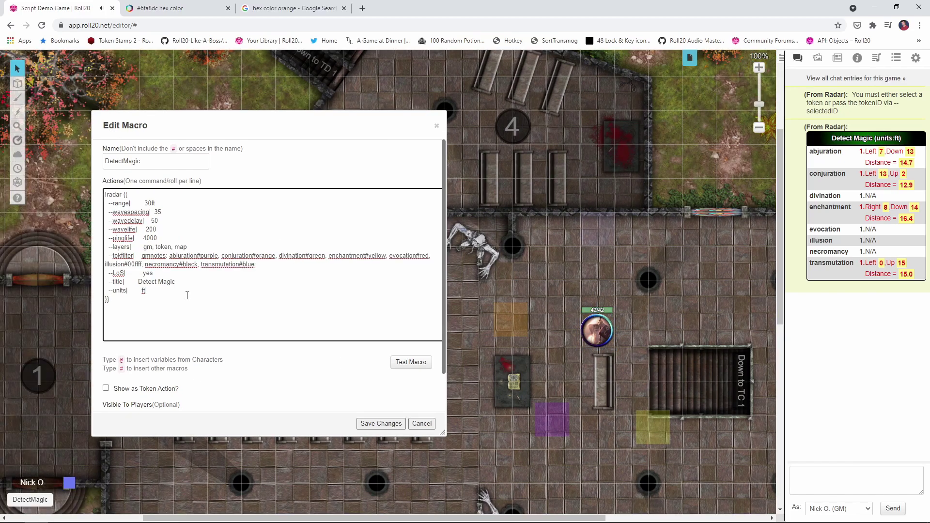
Step: Add the lines --graphoptions| grid circle and --output| graph table below the units line of the DetectMagic macro
{"action": "key", "text": "Return"}
{"action": "type", "text": "--graphoptions| grid circle --output| graph table"}
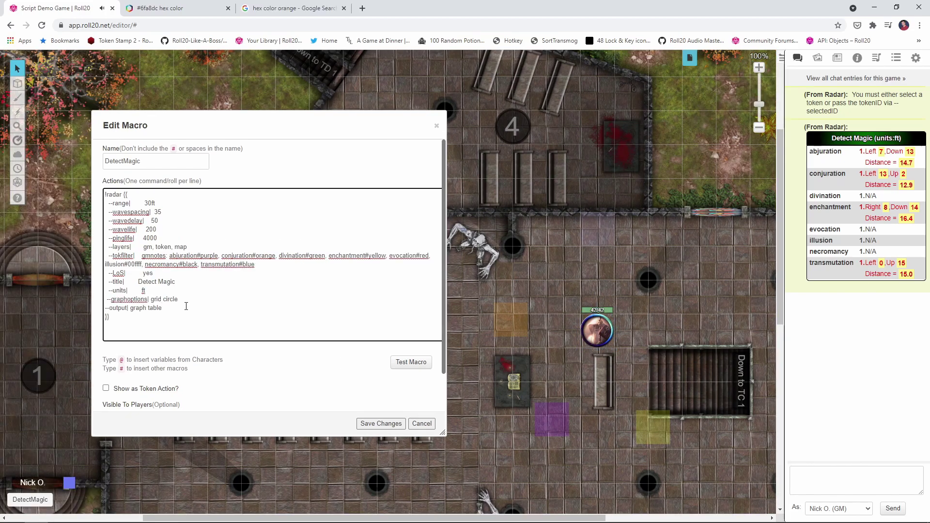
Step: Test the DetectMagic macro's graph and table output with the character token selected as the origin
{"action": "left_click", "coordinate": [413, 367]}
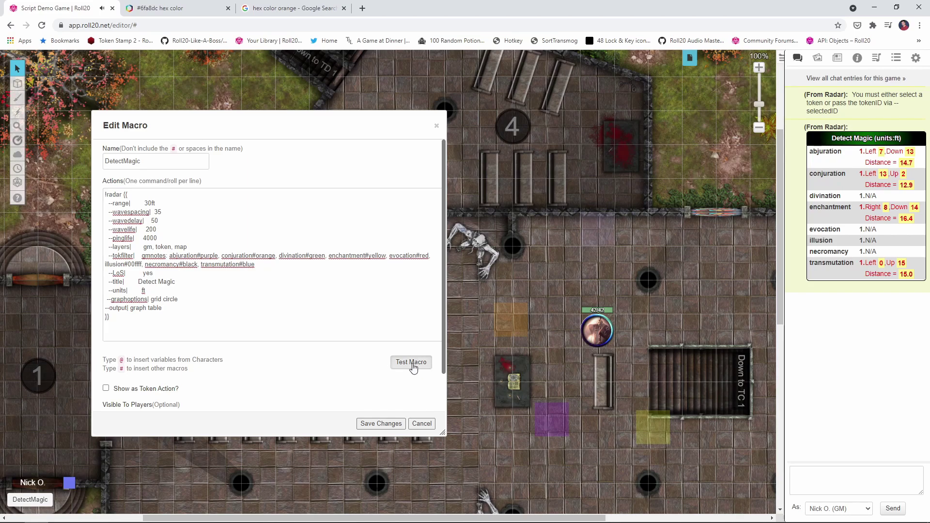
{"action": "left_click", "coordinate": [604, 326]}
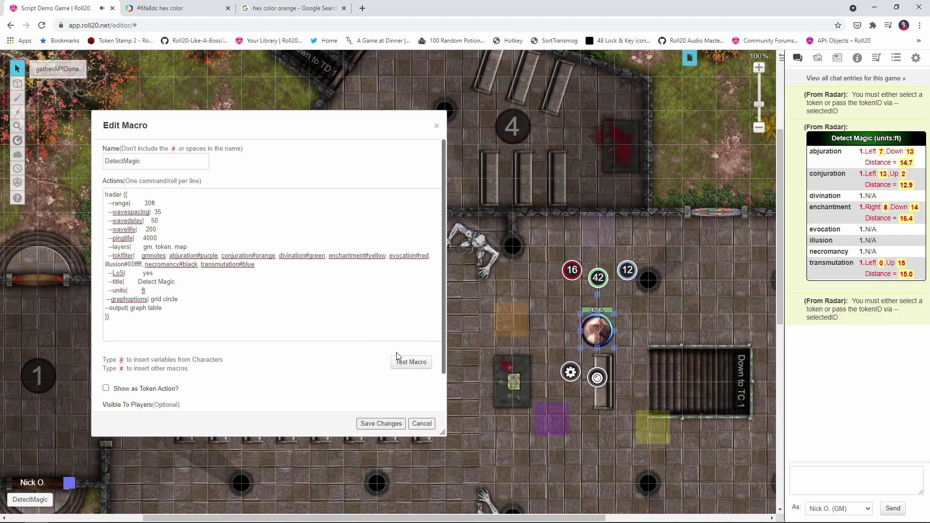
{"action": "left_click", "coordinate": [413, 369]}
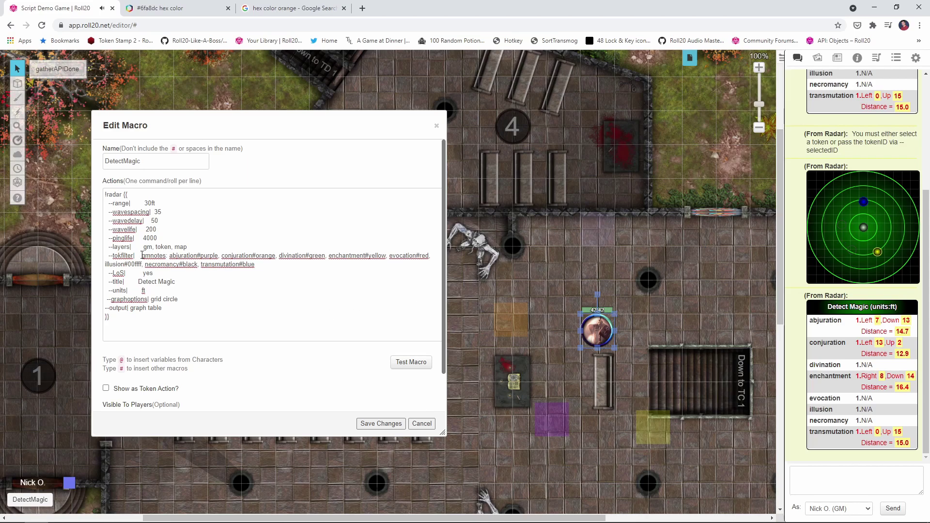
Step: Switch to the ColorHexa page and copy the orange hex code #ffa500 for the conjuration filter
{"action": "double_click", "coordinate": [265, 256]}
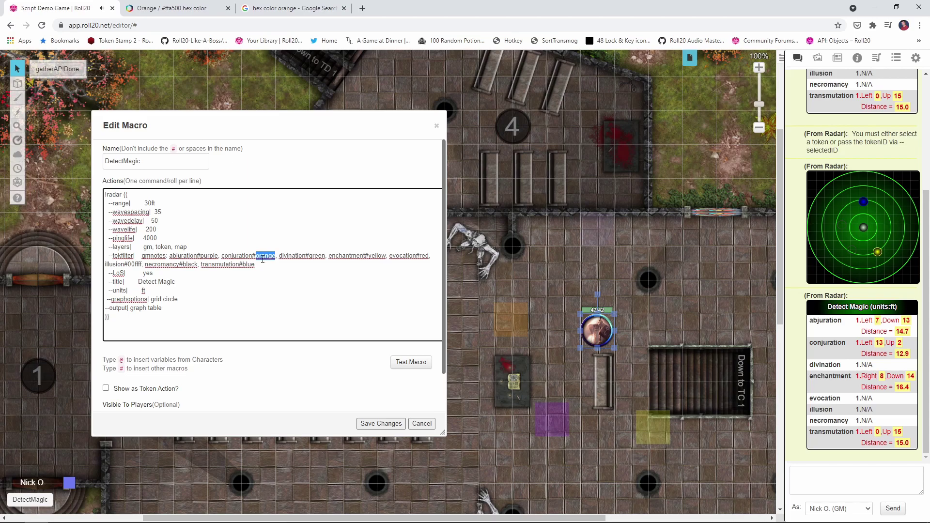
{"action": "left_click", "coordinate": [179, 15]}
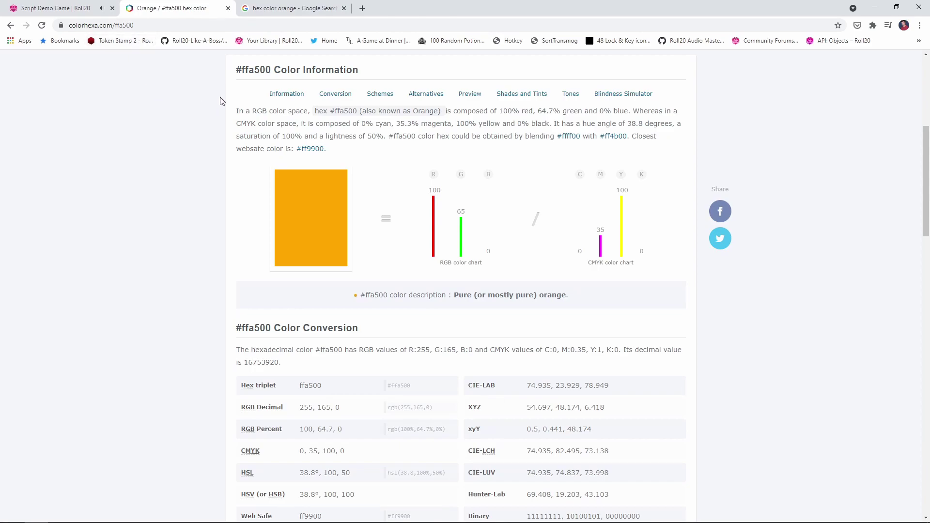
{"action": "left_click_drag", "start_coordinate": [272, 69], "coordinate": [233, 73]}
{"action": "key", "text": "ctrl+c"}
Step: Back in Roll20, replace the conjuration color in the tokfilter line with #ffa500 and test the macro
{"action": "left_click", "coordinate": [83, 8]}
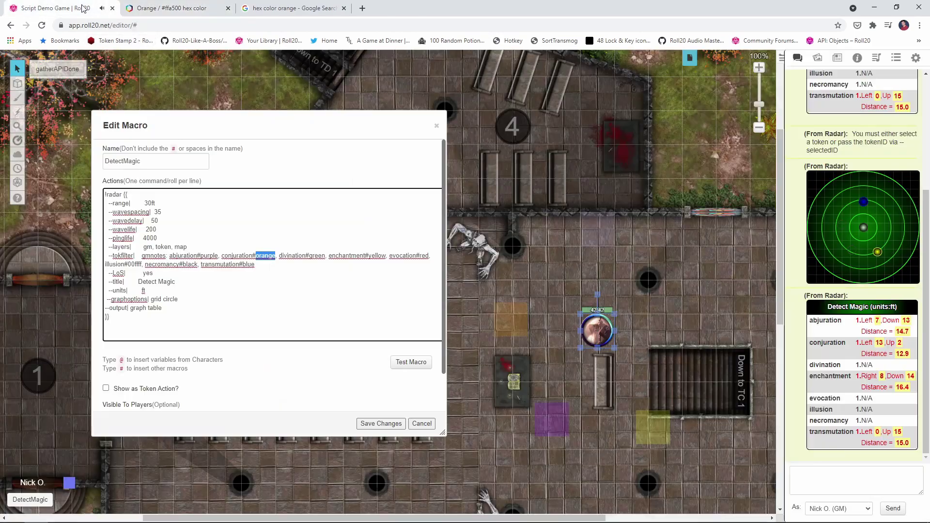
{"action": "left_click", "coordinate": [276, 256]}
{"action": "left_click_drag", "start_coordinate": [275, 255], "coordinate": [252, 256]}
{"action": "key", "text": "ctrl+v"}
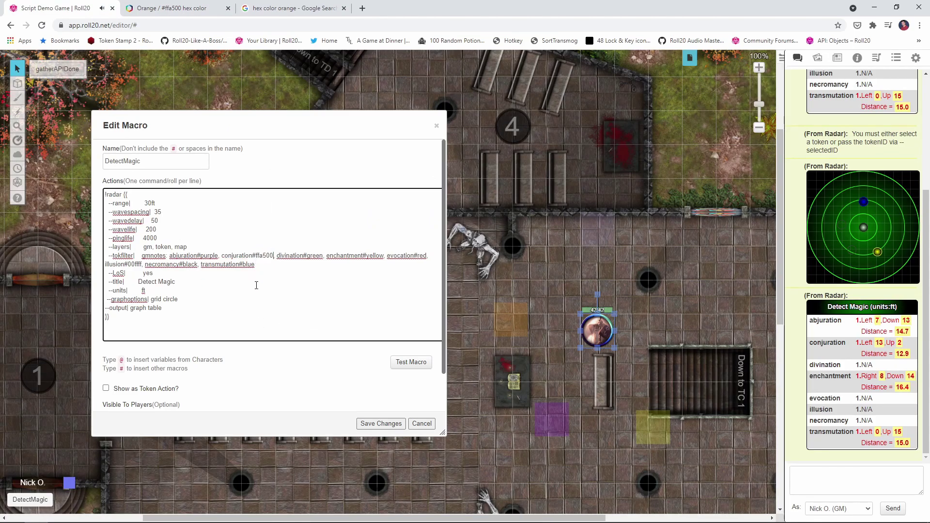
{"action": "left_click", "coordinate": [407, 367]}
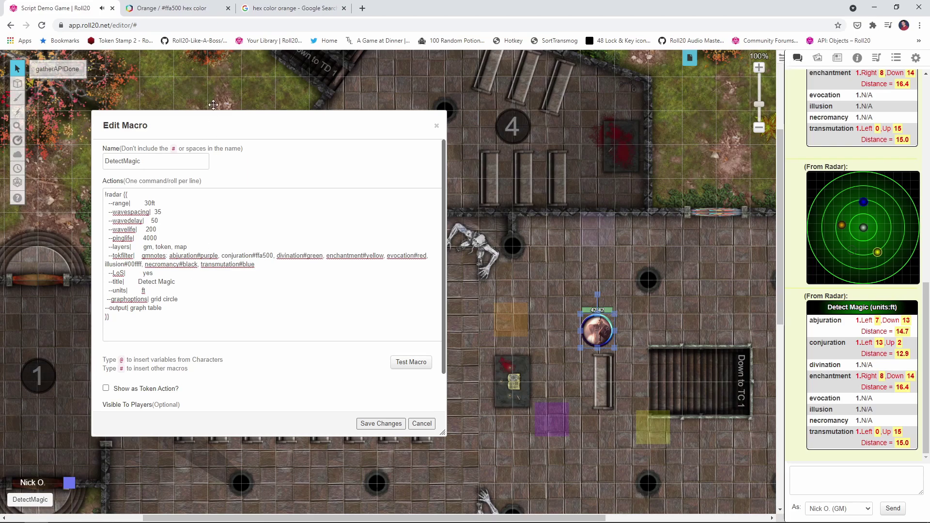
Step: Look up purple on ColorHexa and copy its hex code #800080
{"action": "key", "text": "ctrl+Tab"}
{"action": "scroll", "coordinate": [218, 125], "scroll_direction": "up", "scroll_amount": 5}
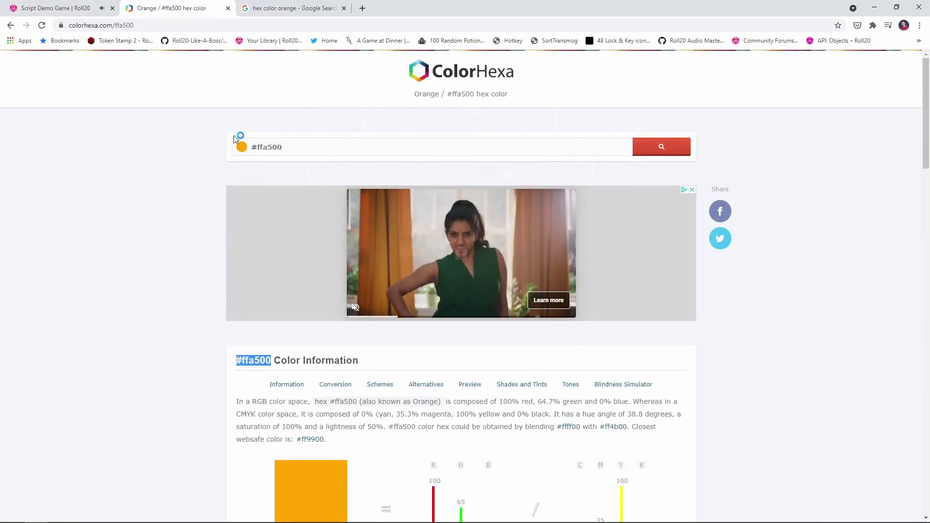
{"action": "left_click_drag", "start_coordinate": [292, 144], "coordinate": [238, 144]}
{"action": "type", "text": "purple"}
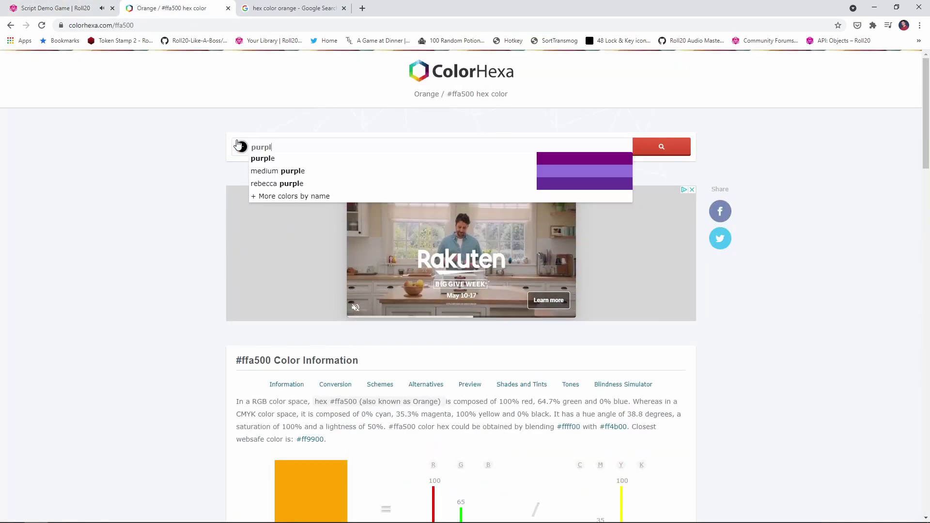
{"action": "scroll", "coordinate": [261, 141], "scroll_direction": "down", "scroll_amount": 1}
{"action": "left_click", "coordinate": [273, 115]}
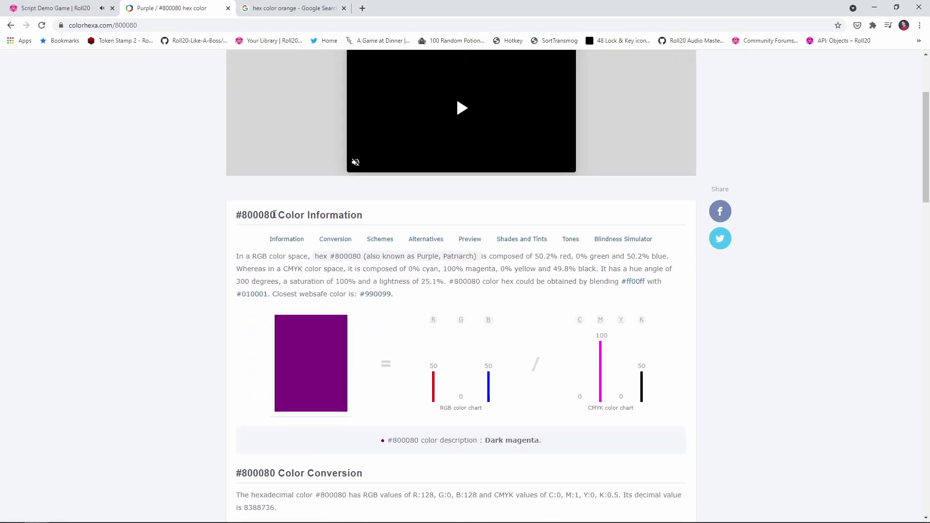
{"action": "left_click_drag", "start_coordinate": [275, 216], "coordinate": [236, 216]}
{"action": "key", "text": "ctrl+c"}
Step: Return to Roll20 and replace the abjuration color in the tokfilter line with #800080
{"action": "left_click", "coordinate": [58, 7]}
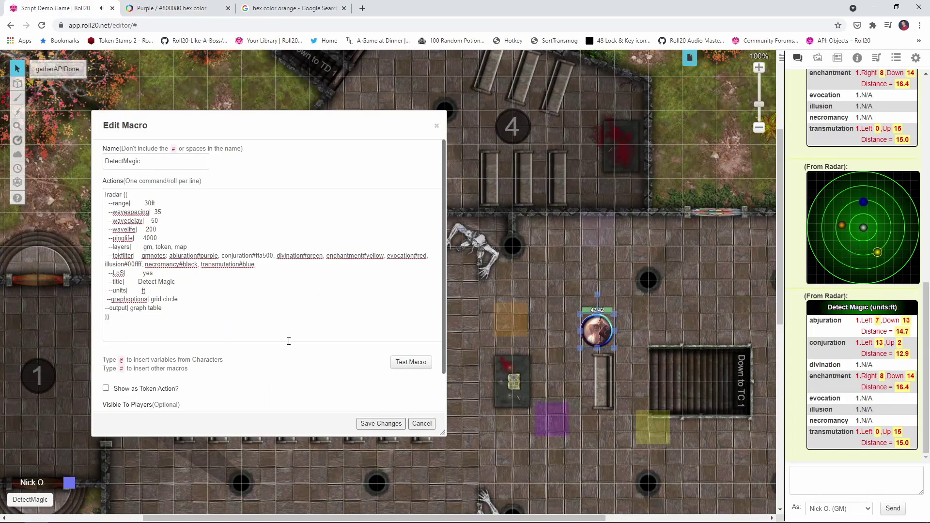
{"action": "left_click_drag", "start_coordinate": [218, 256], "coordinate": [198, 255]}
{"action": "key", "text": "ctrl+v"}
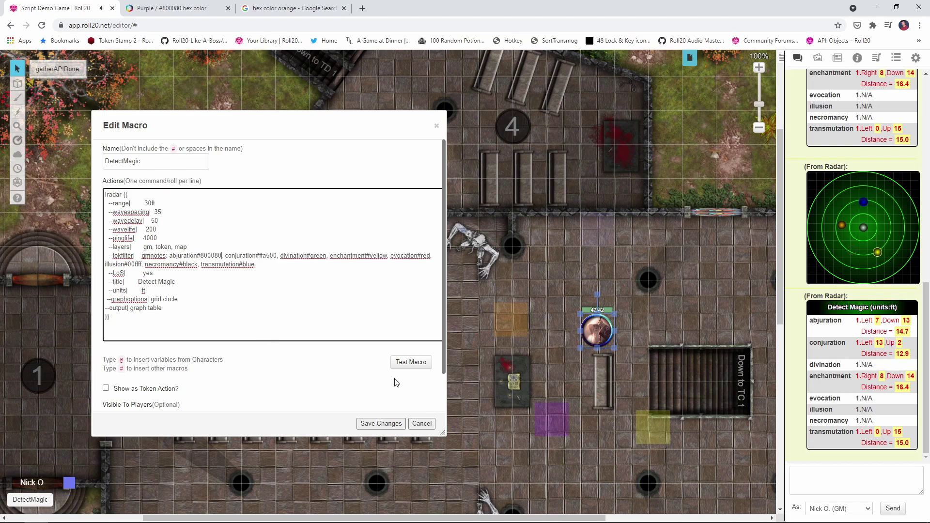
Step: Test the DetectMagic macro with the hex color codes, using the character token as the origin
{"action": "left_click", "coordinate": [412, 364]}
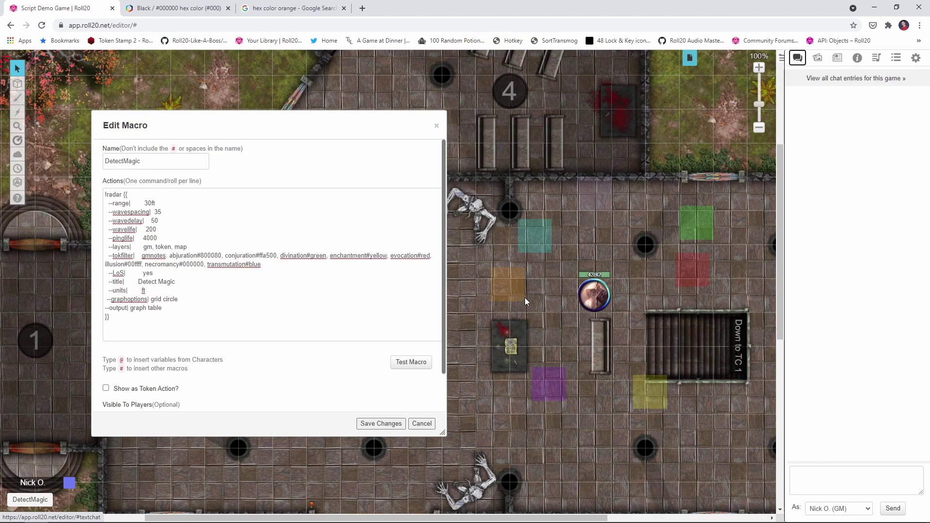
{"action": "left_click", "coordinate": [595, 294]}
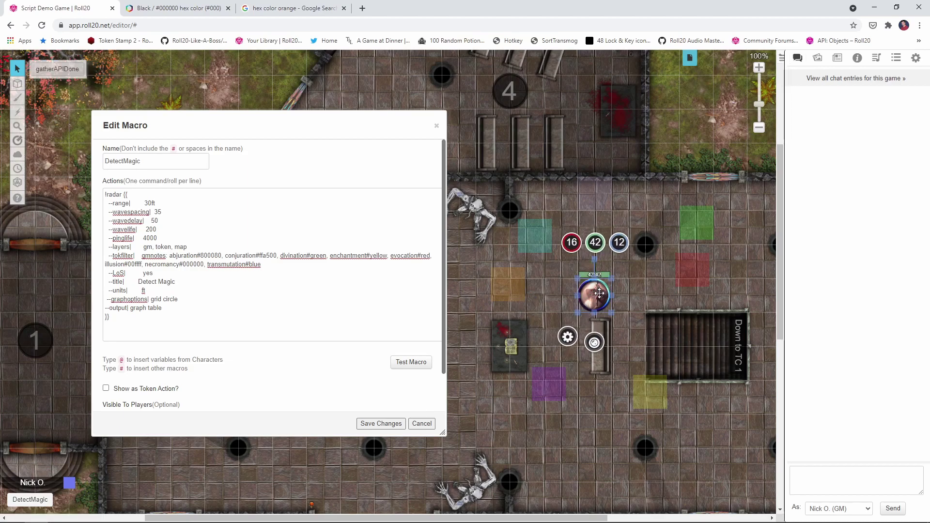
{"action": "left_click", "coordinate": [416, 363]}
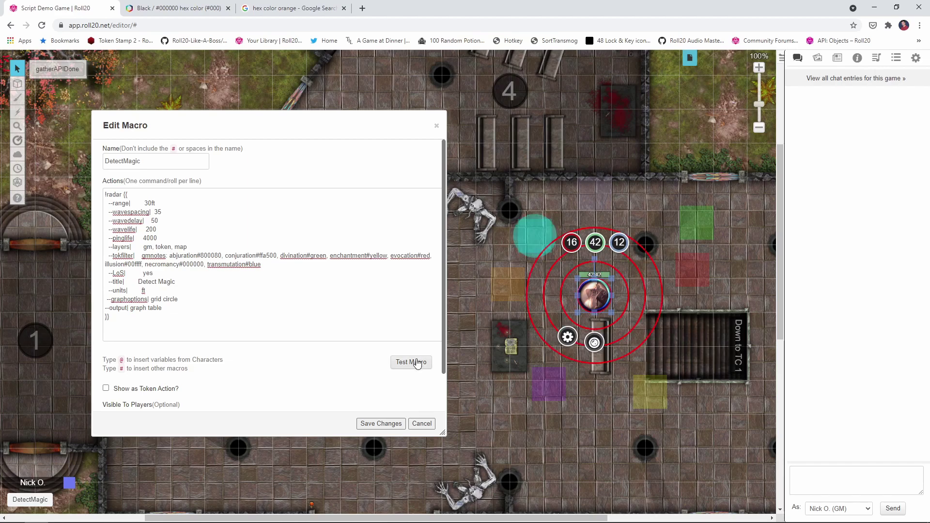